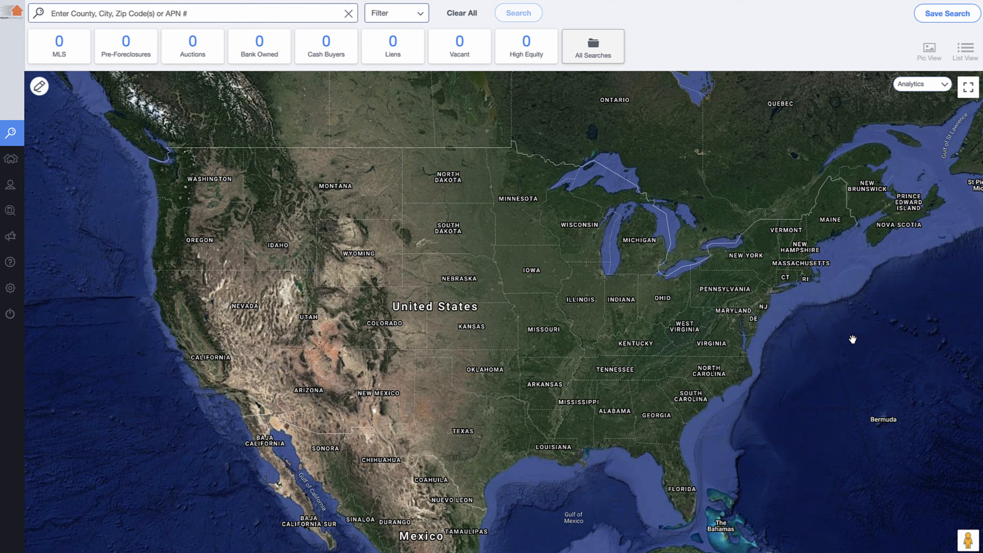
Look at the Skip Tracing feature and the Campaigns section
{"action": "mouse_move", "coordinate": [27, 484]}
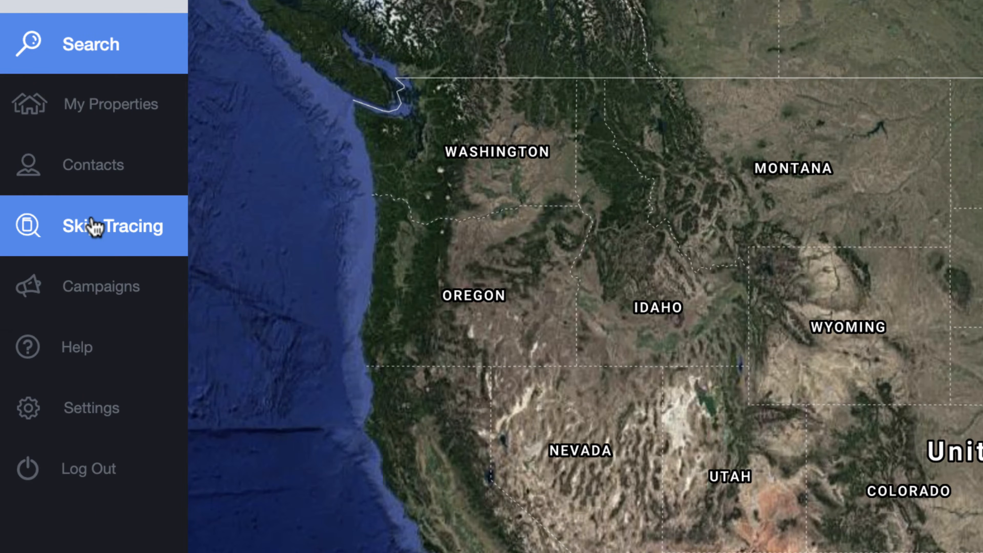
{"action": "left_click", "coordinate": [92, 226]}
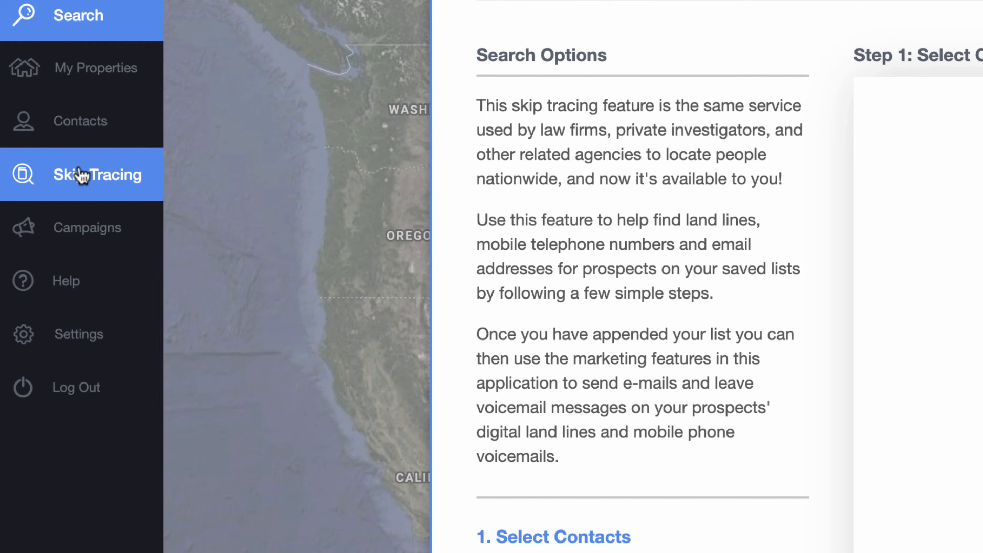
{"action": "left_click", "coordinate": [76, 230]}
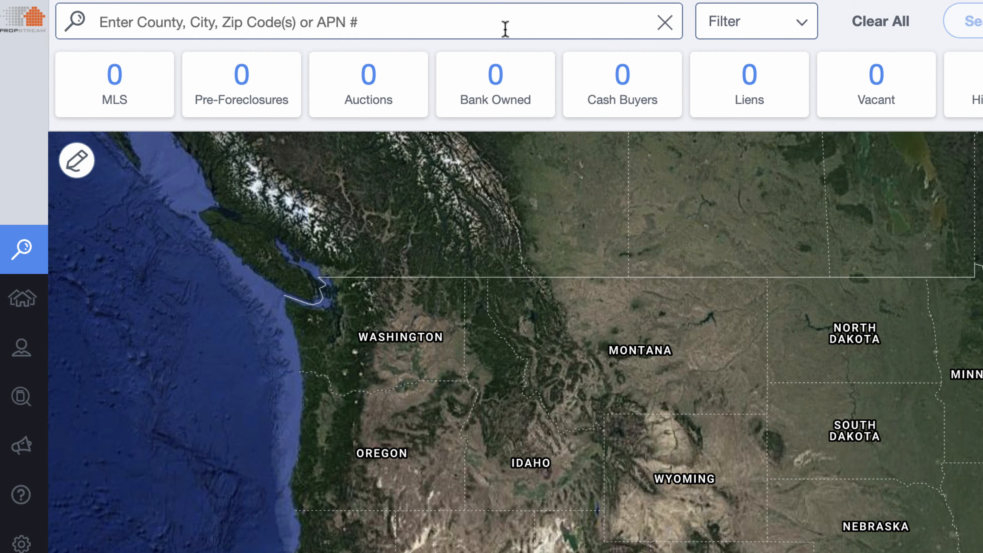
Search for properties in Sonoma County, CA
{"action": "left_click", "coordinate": [505, 29]}
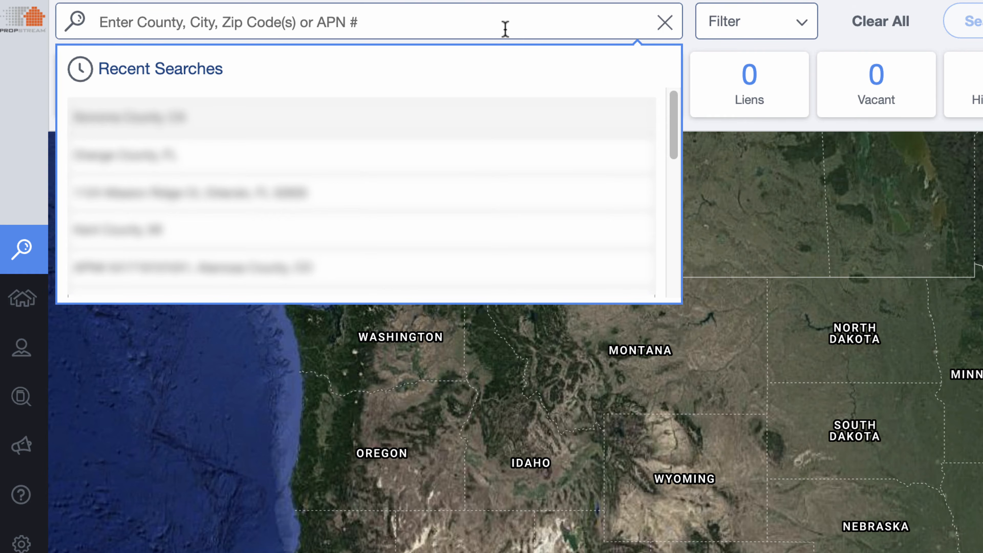
{"action": "type", "text": "So"}
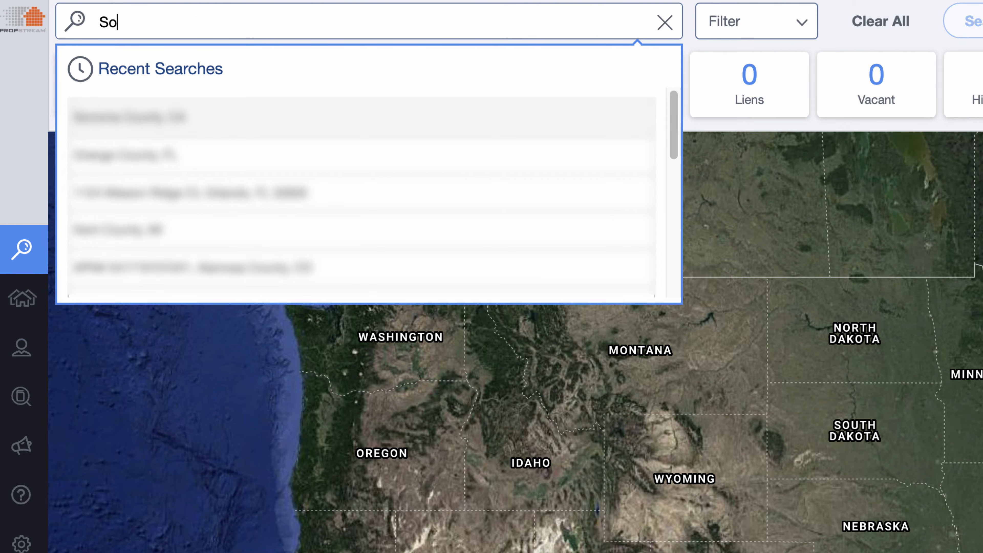
{"action": "type", "text": "noma County, CA"}
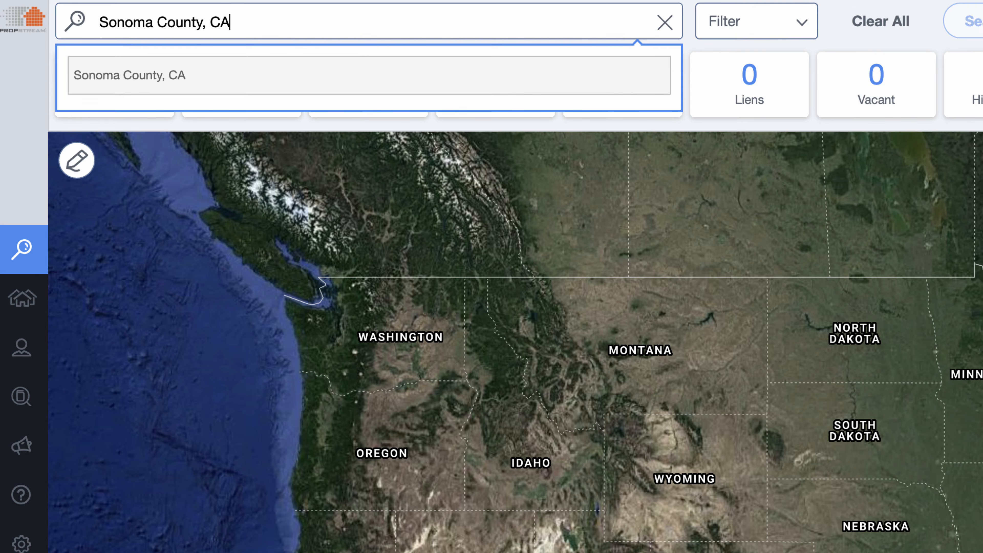
{"action": "left_click", "coordinate": [277, 78]}
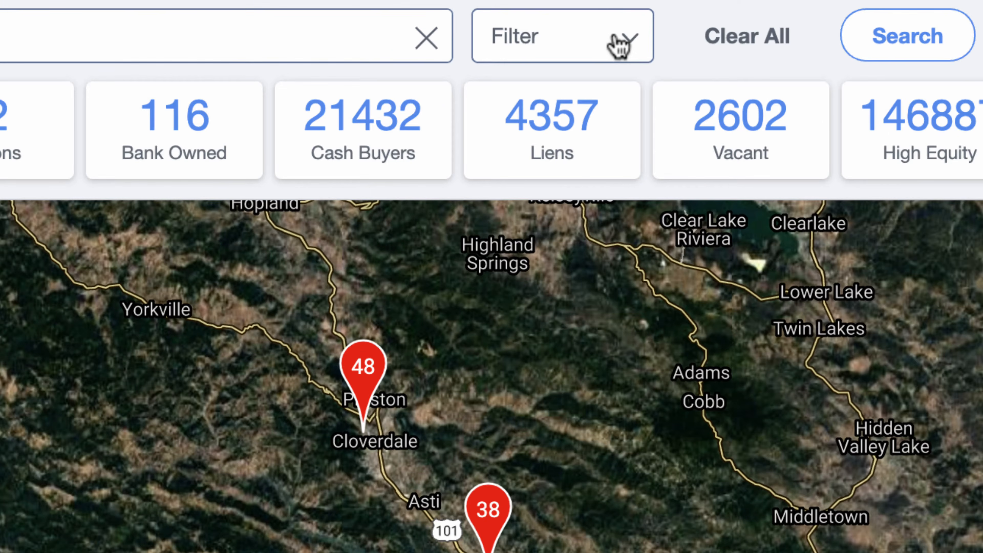
Open the search filters and examine the property classification and property type choices under Property Characteristics
{"action": "left_click", "coordinate": [617, 42]}
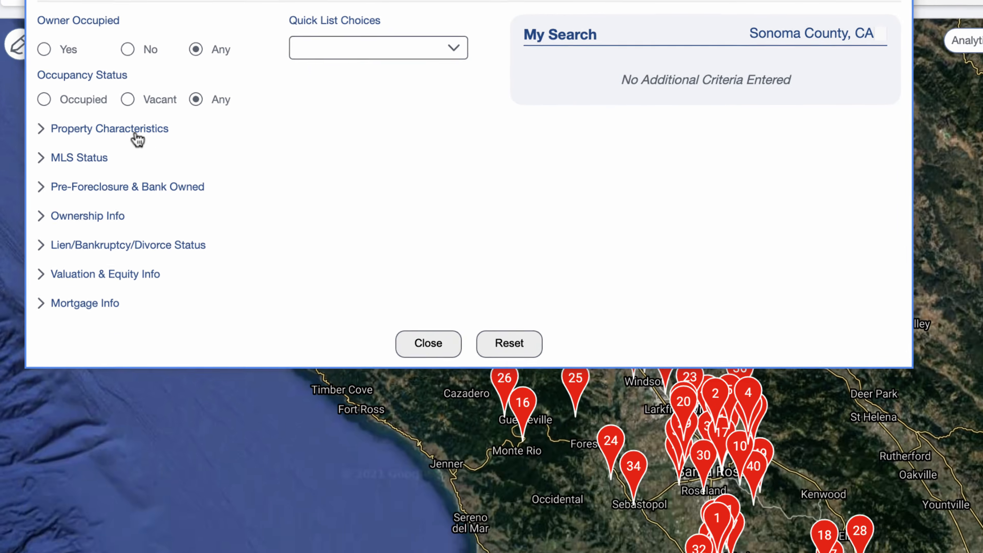
{"action": "left_click", "coordinate": [147, 241]}
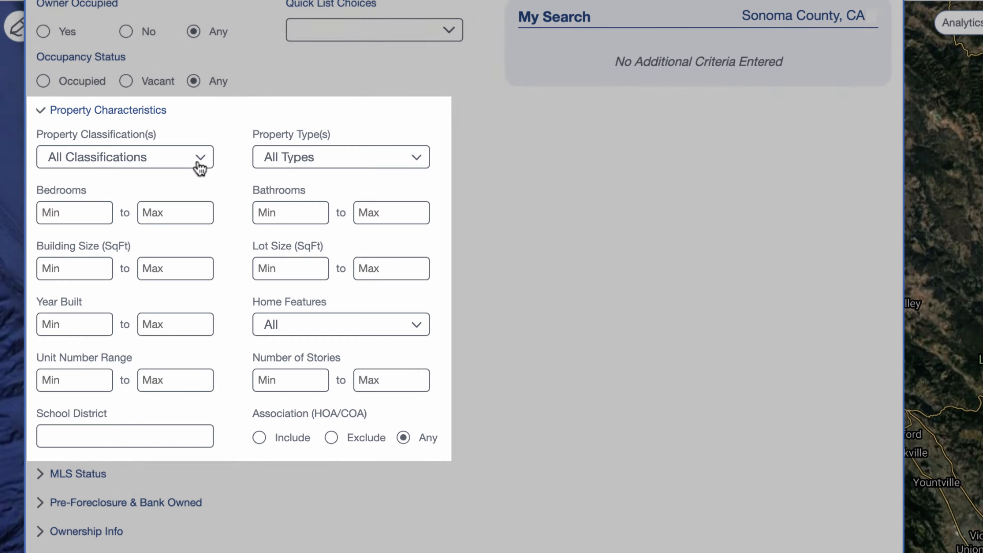
{"action": "left_click", "coordinate": [200, 166]}
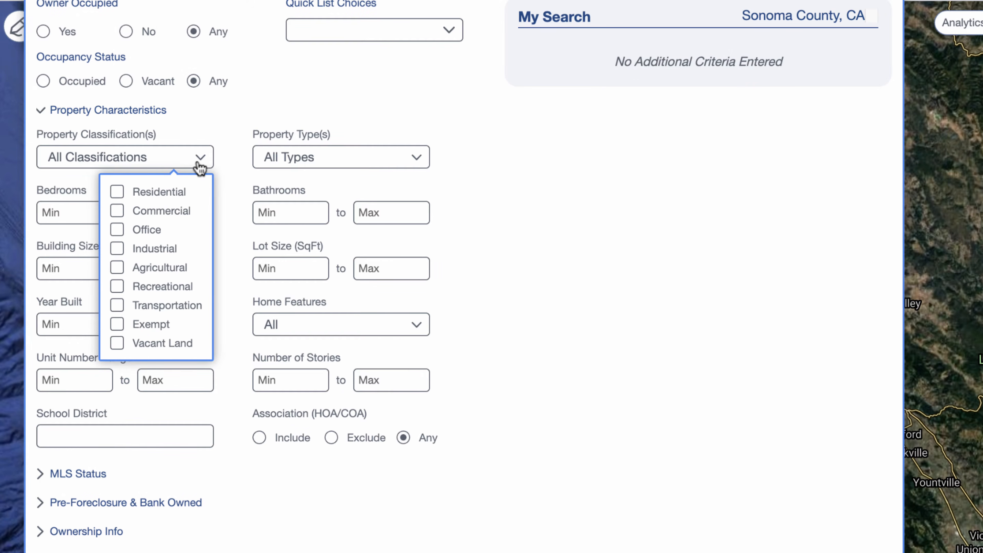
{"action": "left_click", "coordinate": [403, 165]}
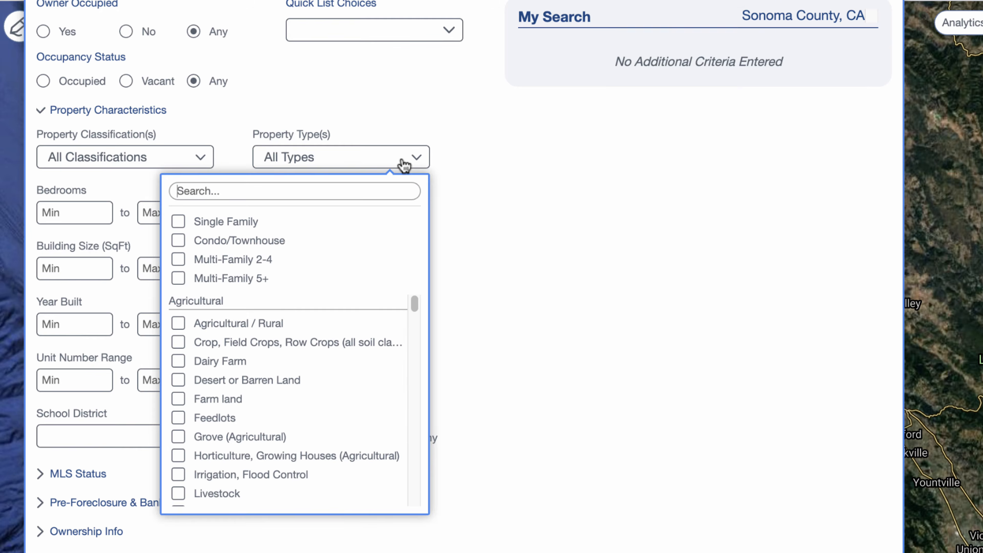
{"action": "left_click", "coordinate": [480, 191]}
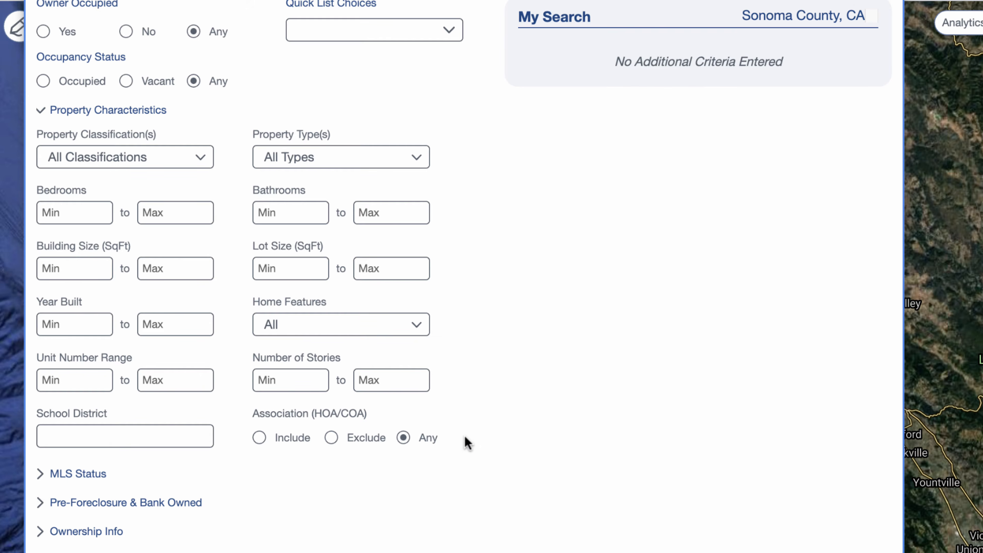
Review the MLS Status, Pre-Foreclosure & Bank Owned and Ownership Info filters, including the owner type and tax exemption choices
{"action": "left_click", "coordinate": [110, 473]}
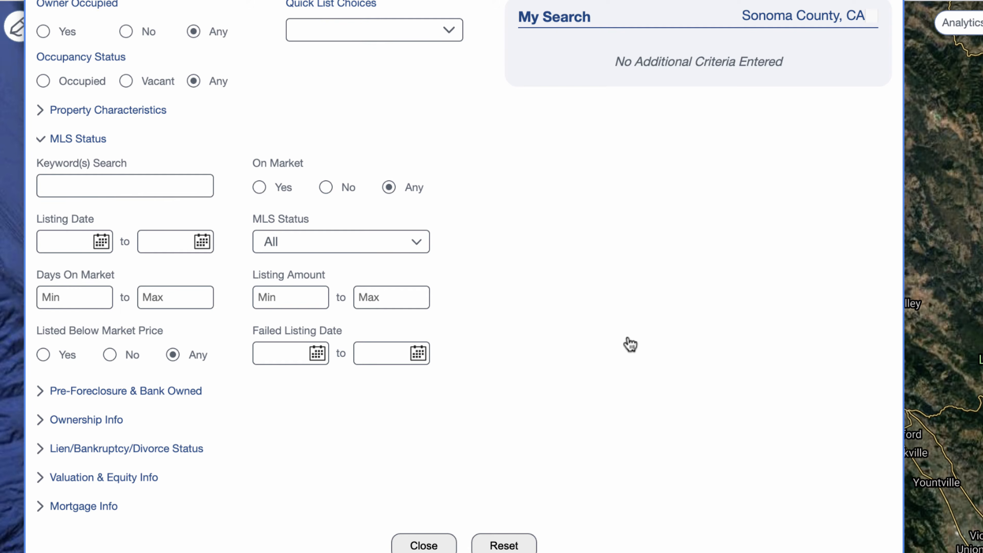
{"action": "left_click", "coordinate": [197, 392]}
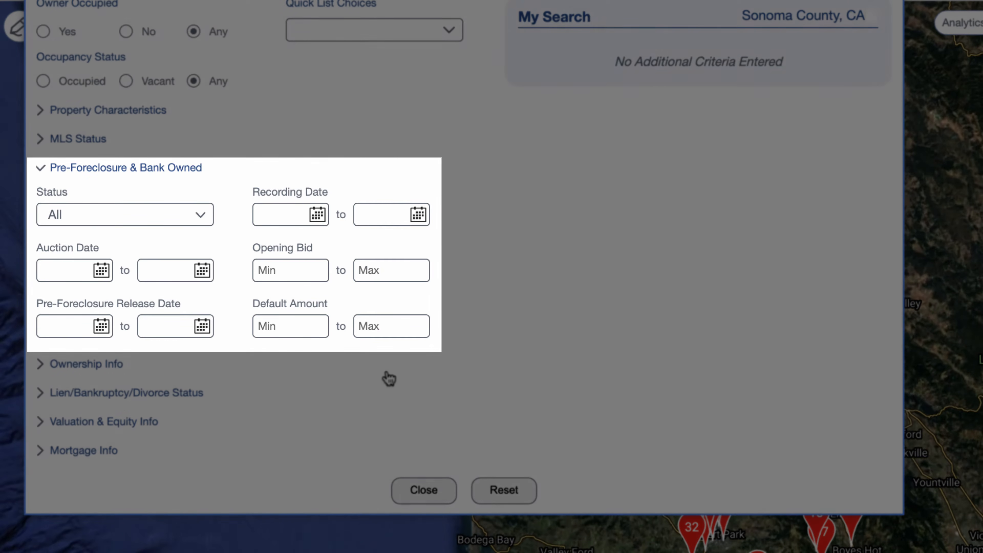
{"action": "left_click", "coordinate": [117, 368]}
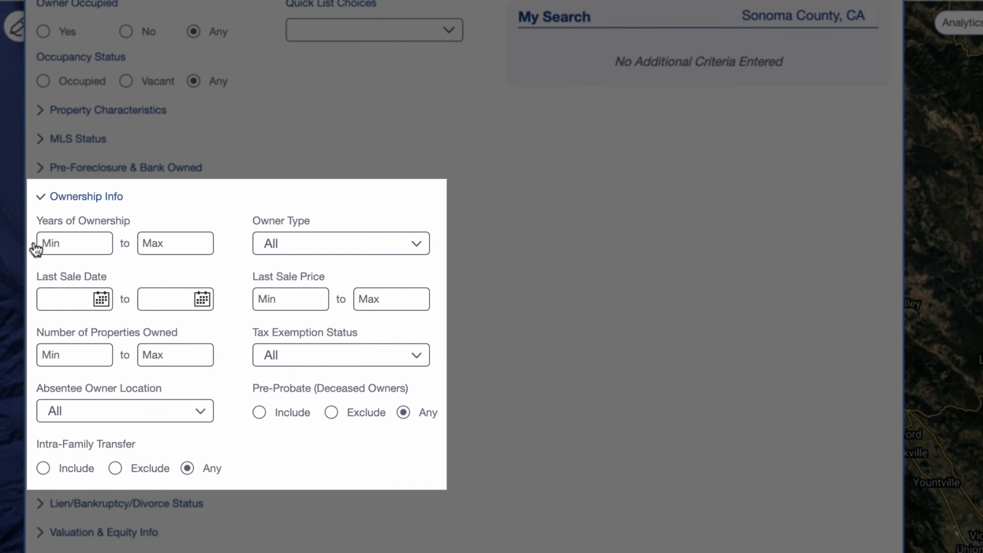
{"action": "left_click", "coordinate": [419, 248]}
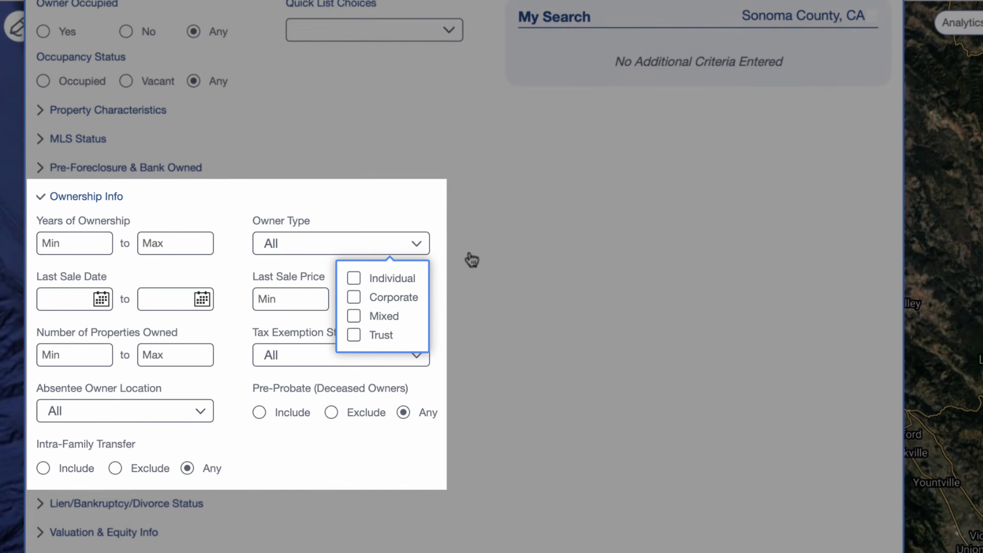
{"action": "left_click", "coordinate": [467, 266]}
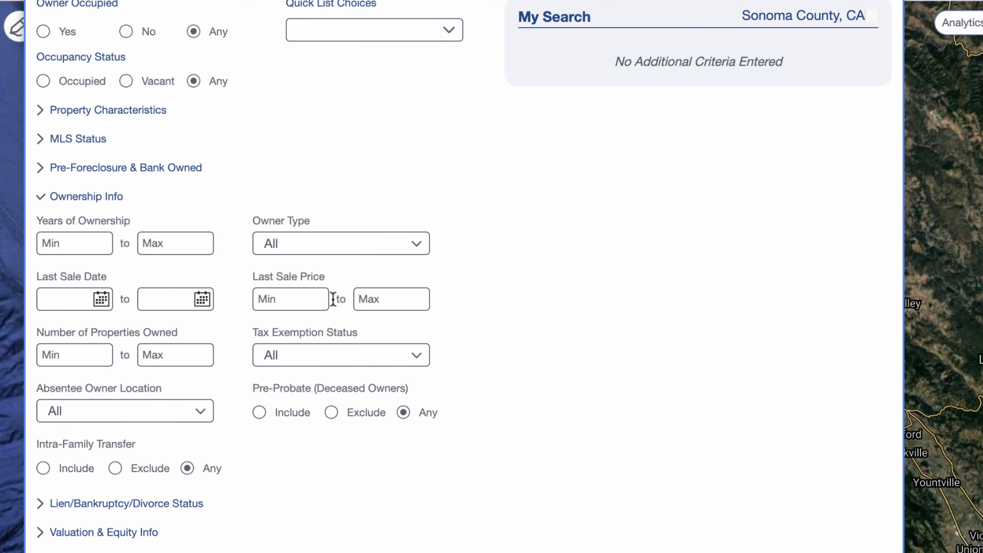
{"action": "left_click", "coordinate": [426, 363]}
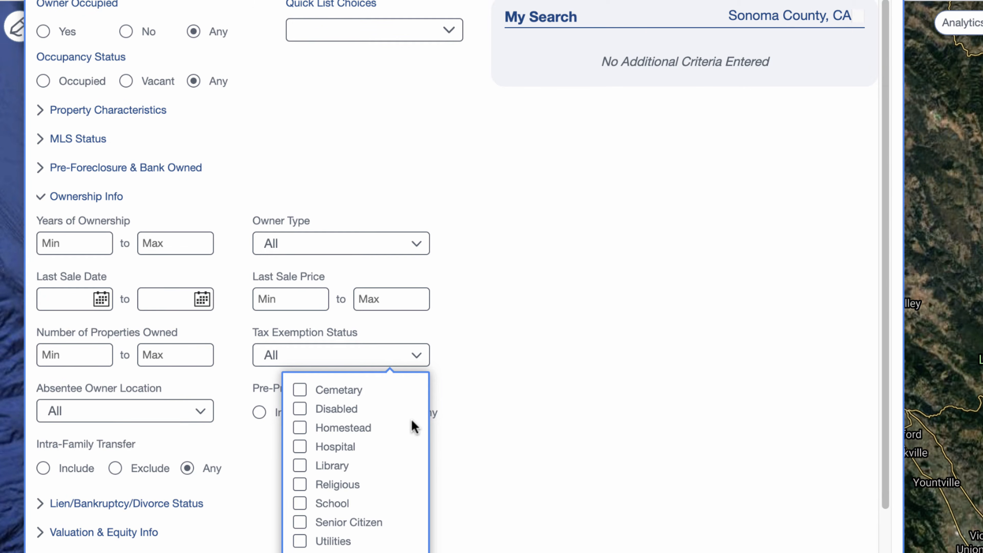
{"action": "left_click", "coordinate": [420, 356]}
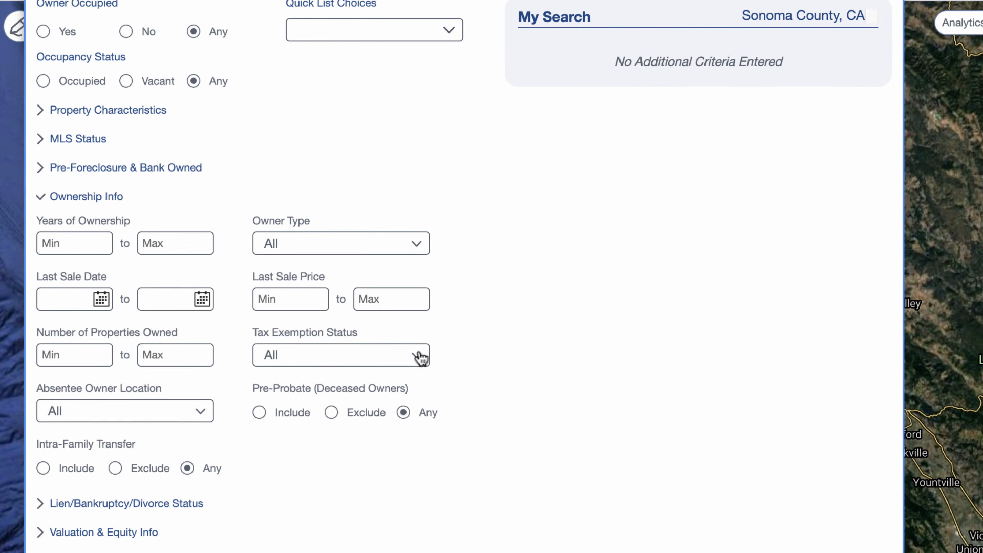
Filter the absentee owner location by Out of State, Out of County and Local
{"action": "left_click", "coordinate": [201, 413]}
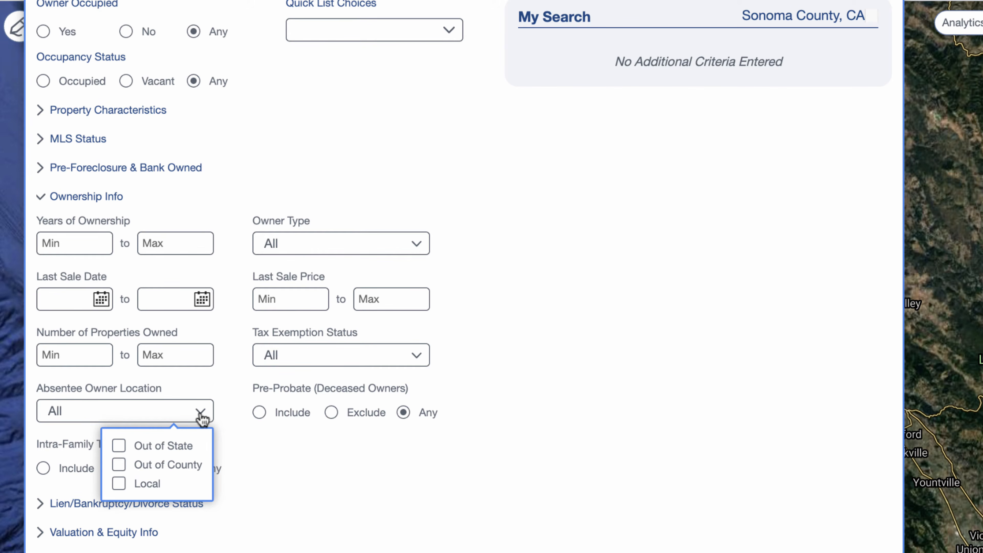
{"action": "left_click", "coordinate": [118, 446]}
{"action": "left_click", "coordinate": [117, 464]}
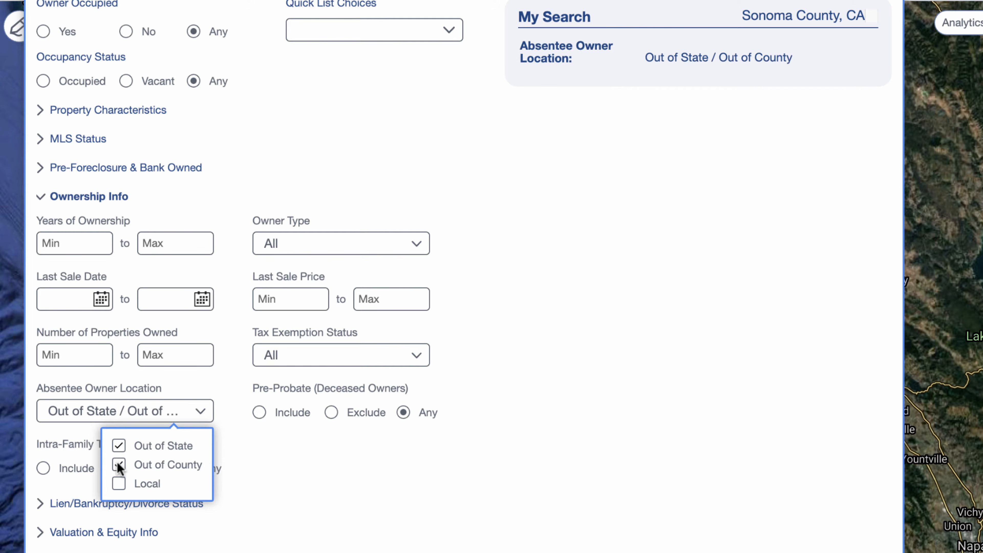
{"action": "left_click", "coordinate": [119, 485]}
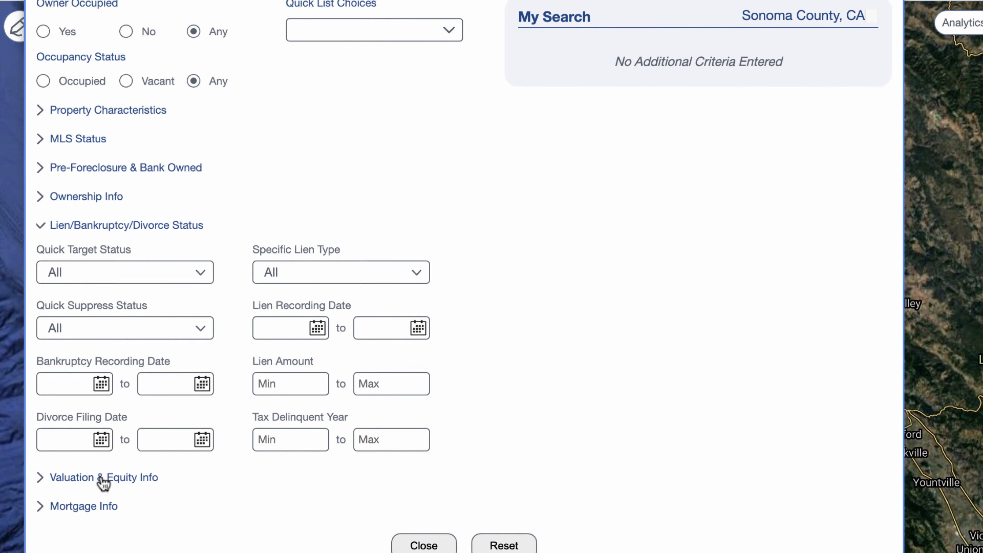
Review the Valuation & Equity, Mortgage Info and Property Characteristics filters and the available Quick List Choices
{"action": "left_click", "coordinate": [104, 479]}
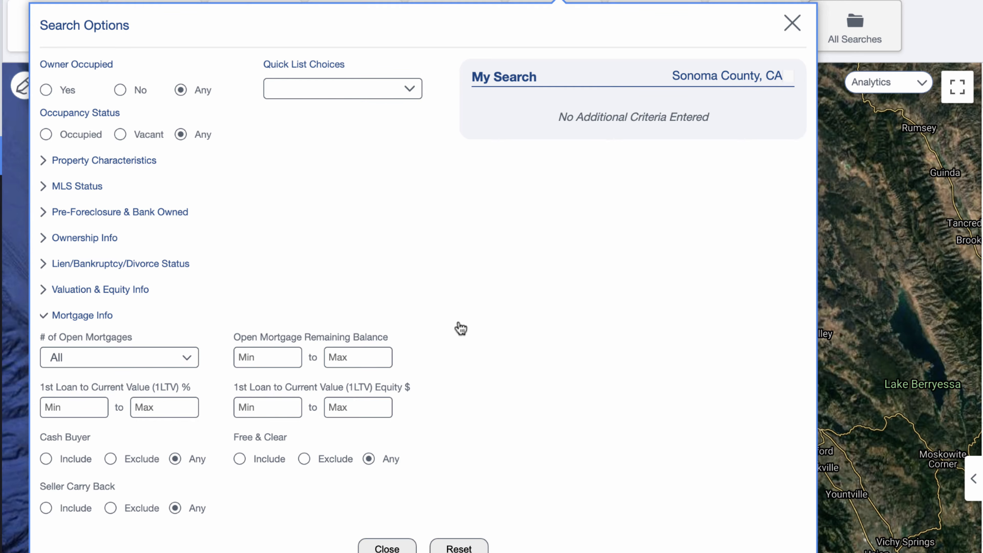
{"action": "left_click", "coordinate": [98, 321]}
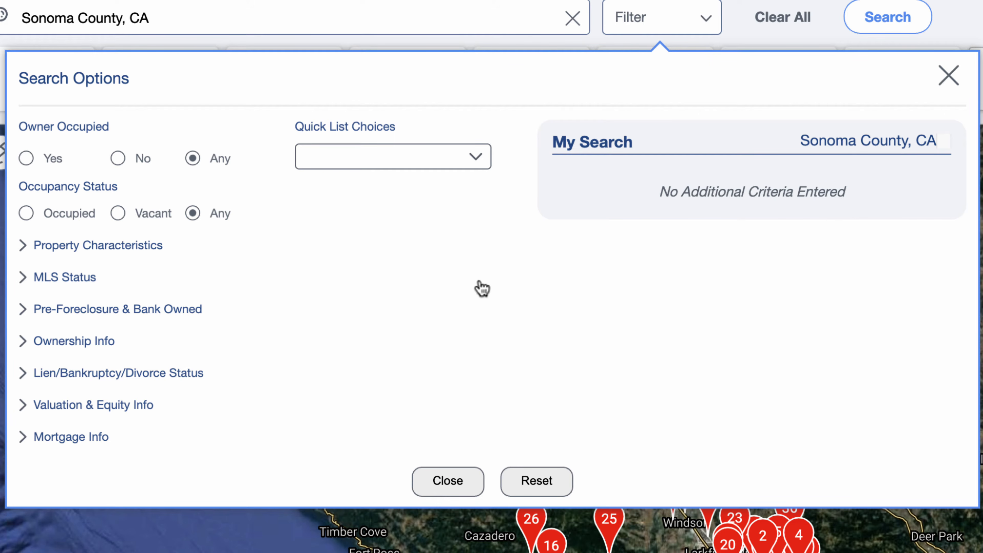
{"action": "left_click", "coordinate": [479, 162]}
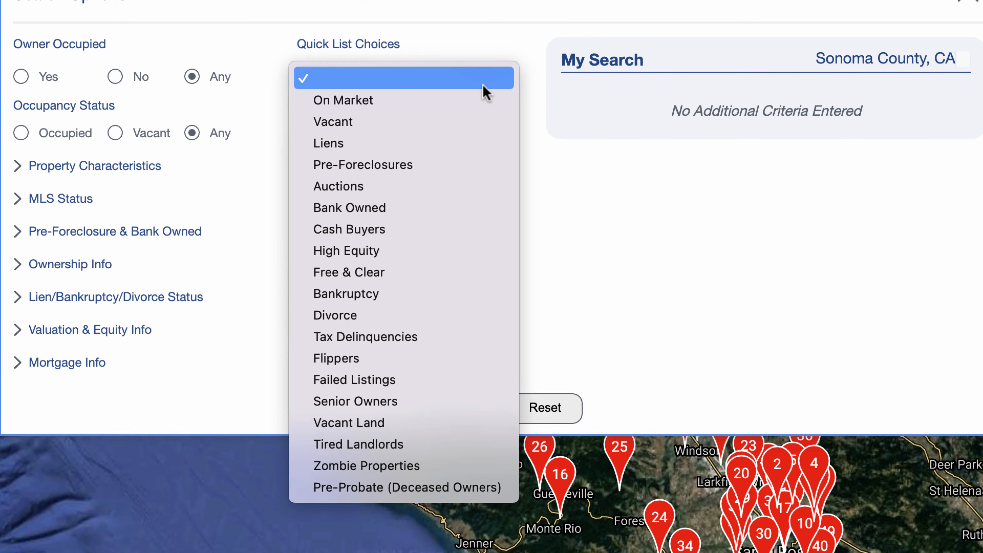
{"action": "left_click", "coordinate": [494, 51]}
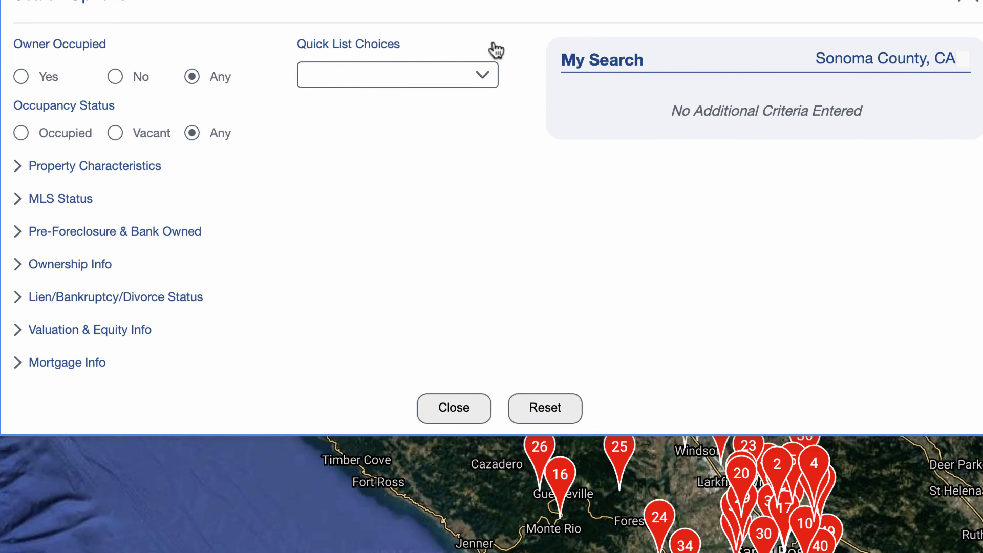
{"action": "left_click", "coordinate": [112, 167]}
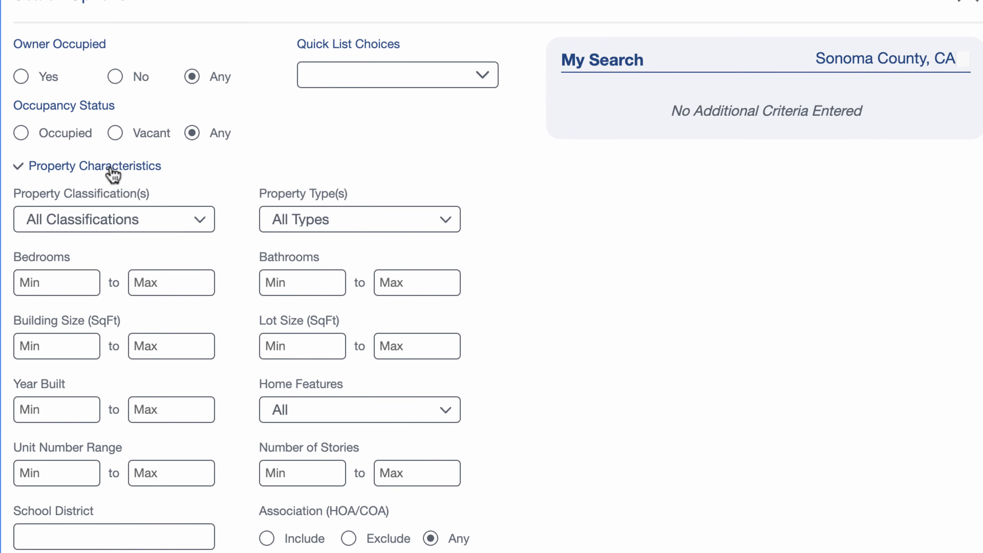
{"action": "left_click", "coordinate": [120, 170]}
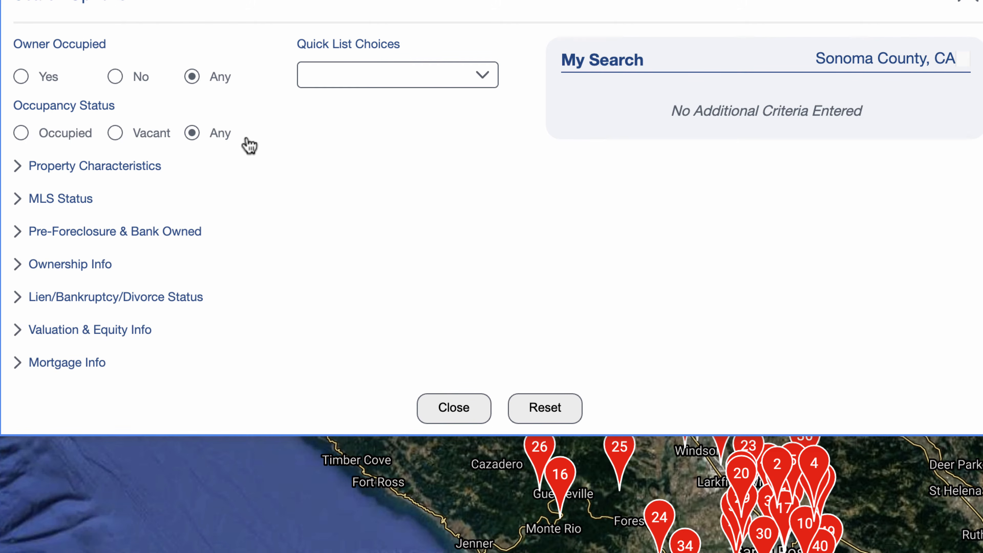
Filter the Sonoma County properties by the High Equity, Flippers and Cash Buyers quick lists in turn
{"action": "left_click", "coordinate": [483, 81]}
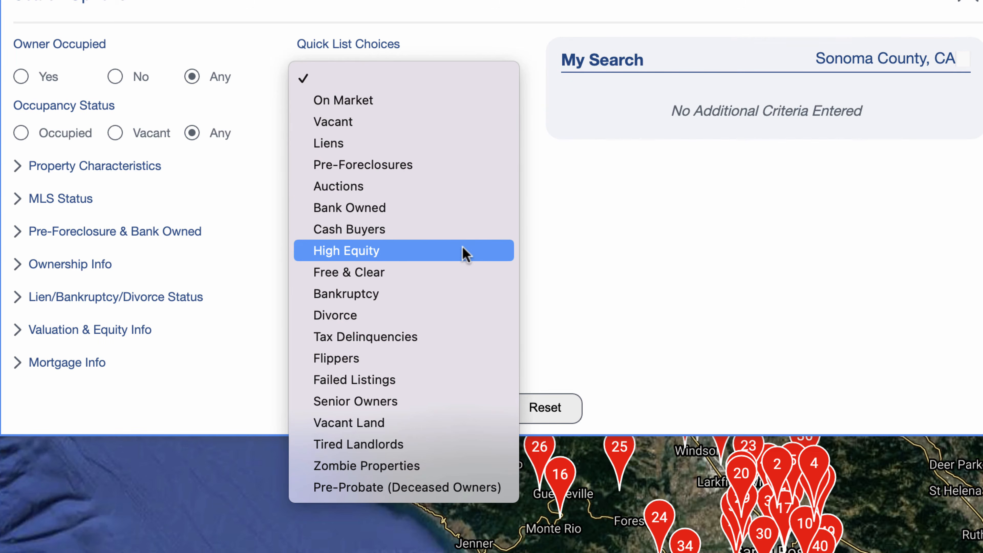
{"action": "left_click", "coordinate": [460, 260]}
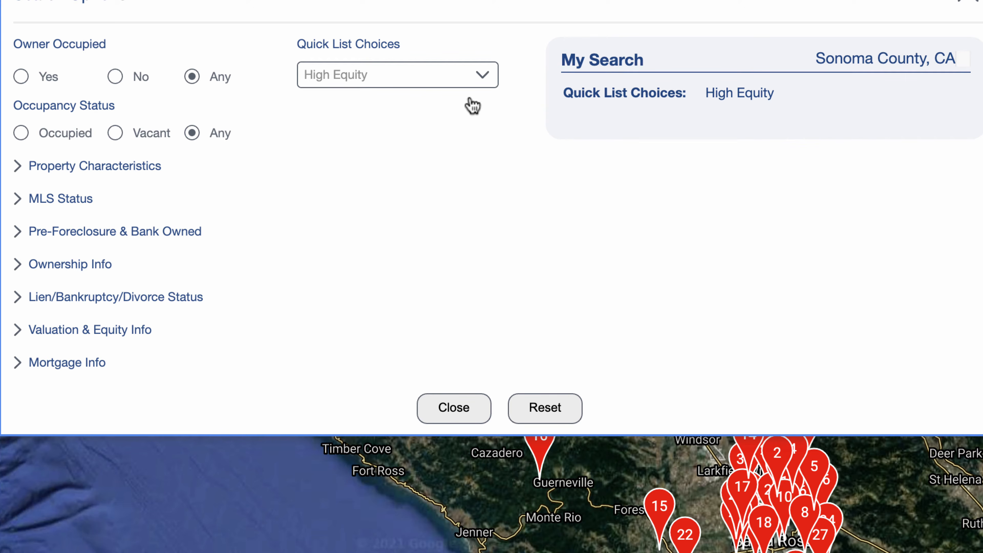
{"action": "left_click", "coordinate": [479, 82]}
{"action": "left_click", "coordinate": [464, 178]}
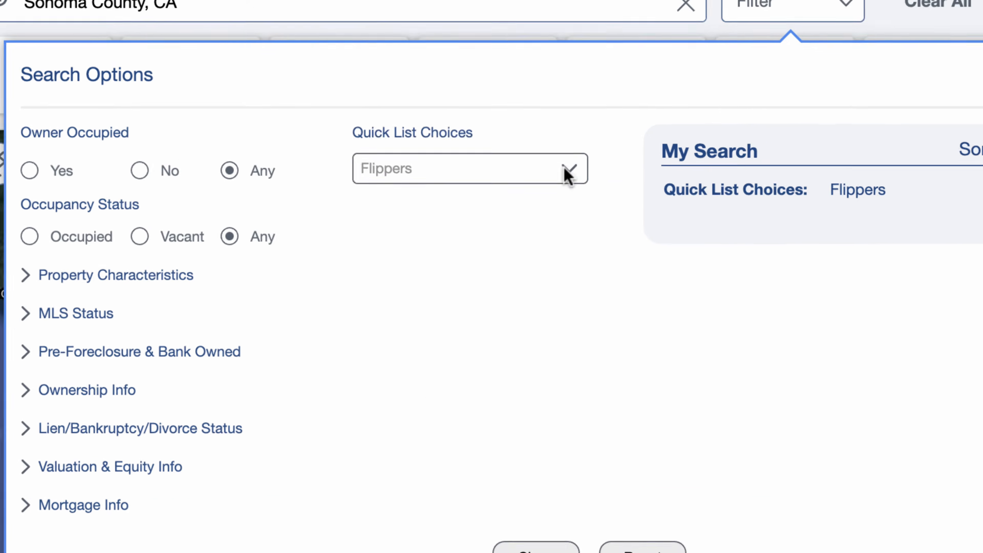
{"action": "left_click", "coordinate": [480, 75]}
{"action": "left_click", "coordinate": [583, 34]}
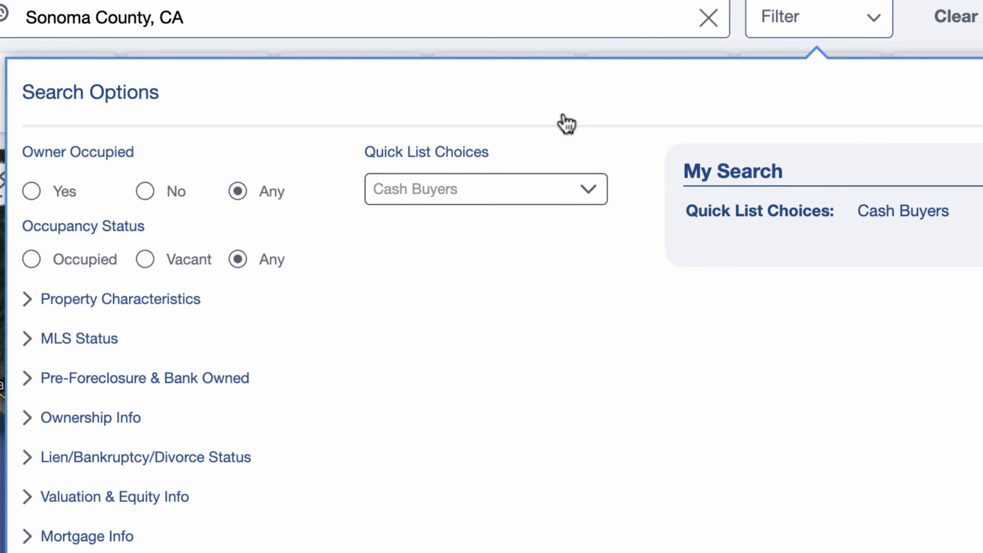
Filter the Sonoma County properties by the Failed Listings, Vacant Land and Senior Owners quick lists in turn
{"action": "left_click", "coordinate": [585, 185]}
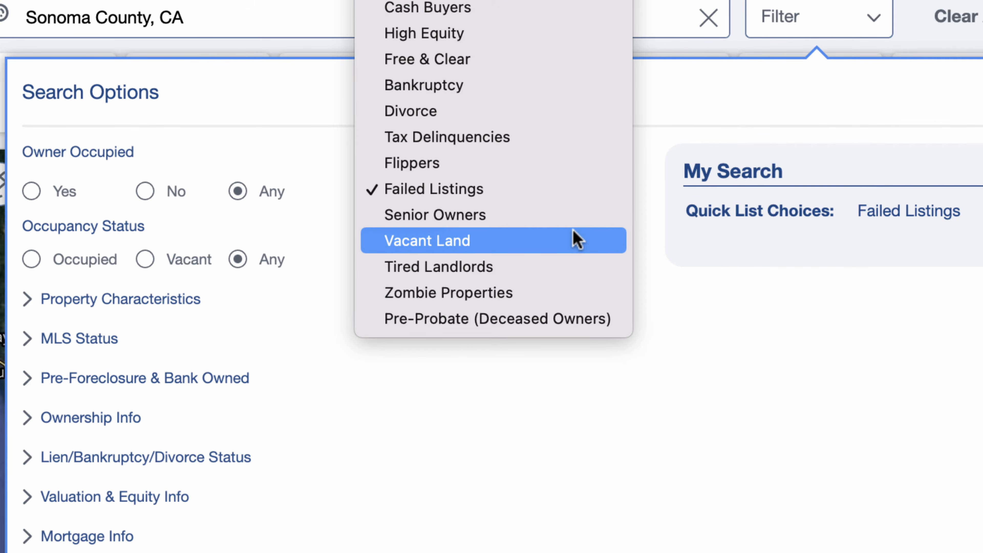
{"action": "left_click", "coordinate": [577, 240]}
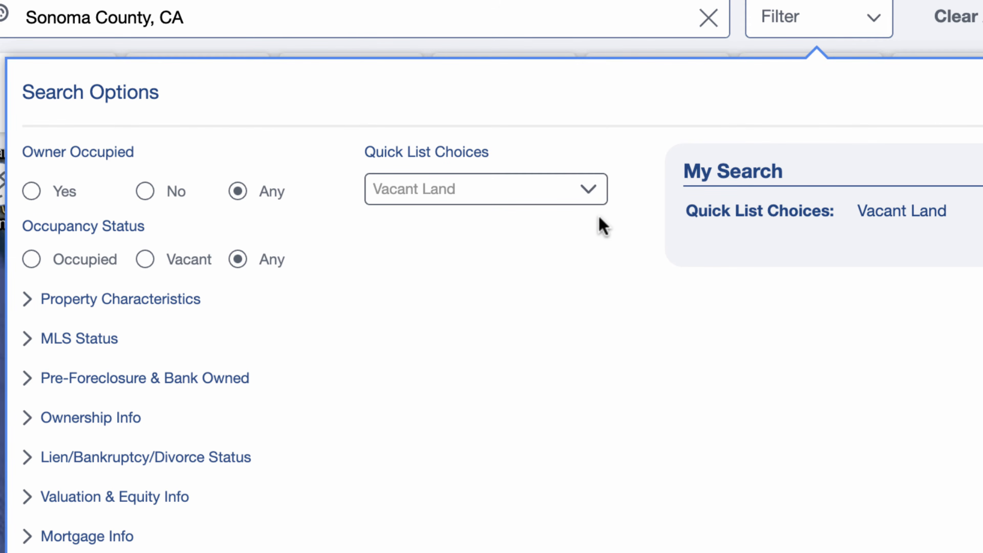
{"action": "left_click", "coordinate": [592, 189]}
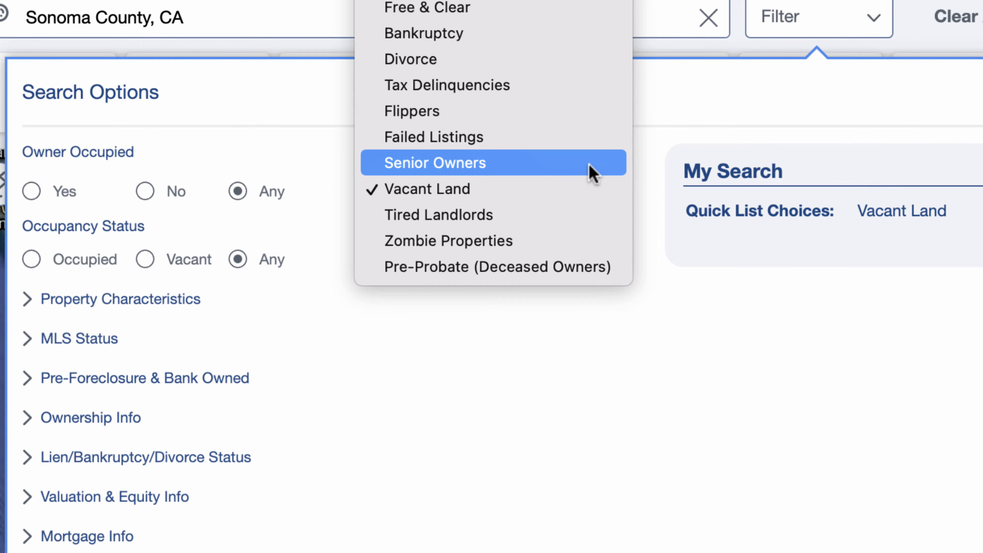
{"action": "left_click", "coordinate": [589, 171]}
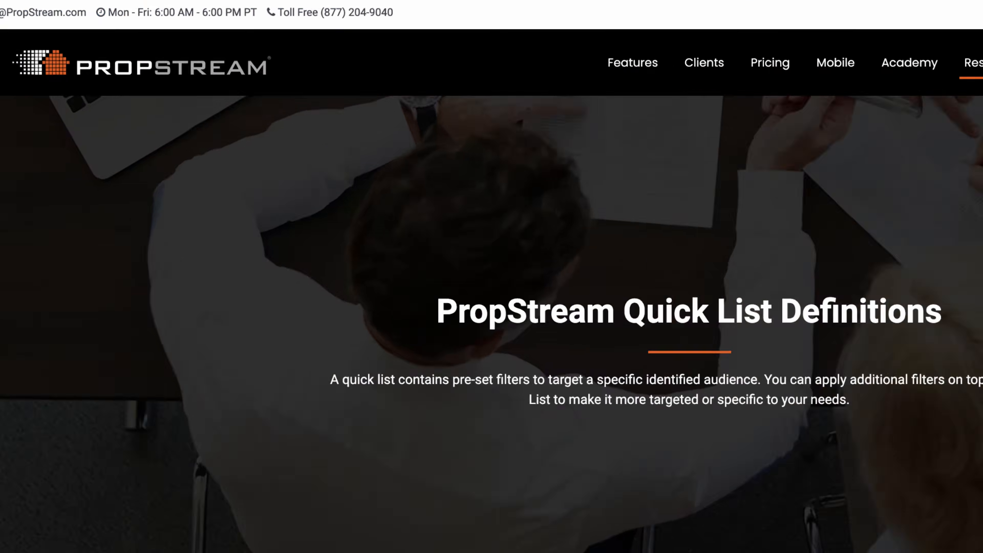
Read through the PropStream Quick List Definitions page and filter the Sonoma County properties by the Liens quick list
{"action": "scroll", "coordinate": [765, 351], "scroll_direction": "down", "scroll_amount": 6}
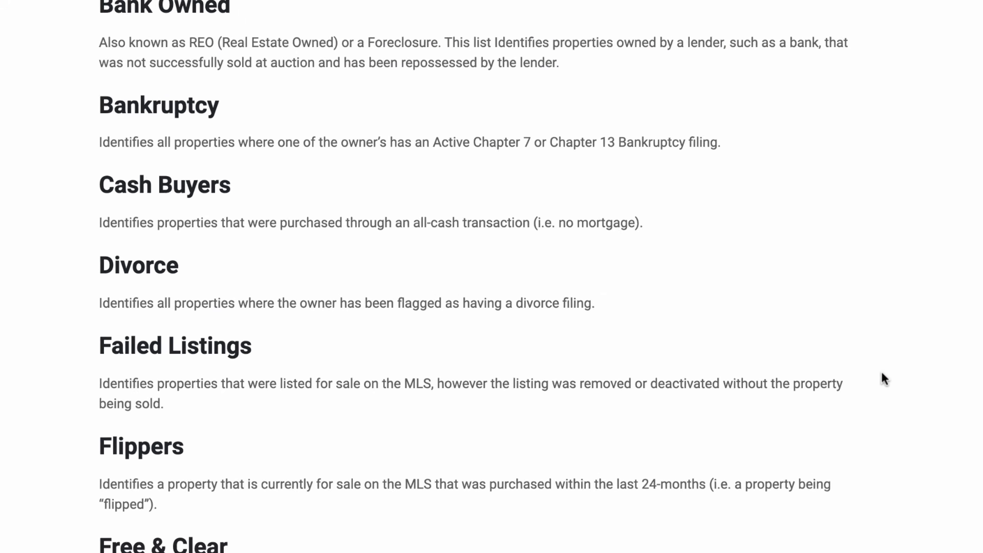
{"action": "scroll", "coordinate": [950, 390], "scroll_direction": "down", "scroll_amount": 2}
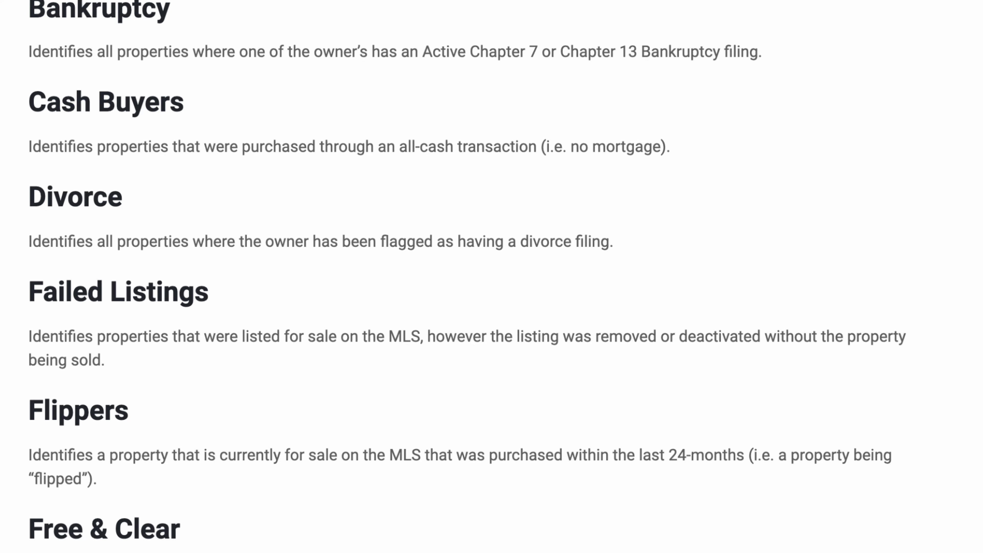
{"action": "scroll", "coordinate": [479, 276], "scroll_direction": "down", "scroll_amount": 15}
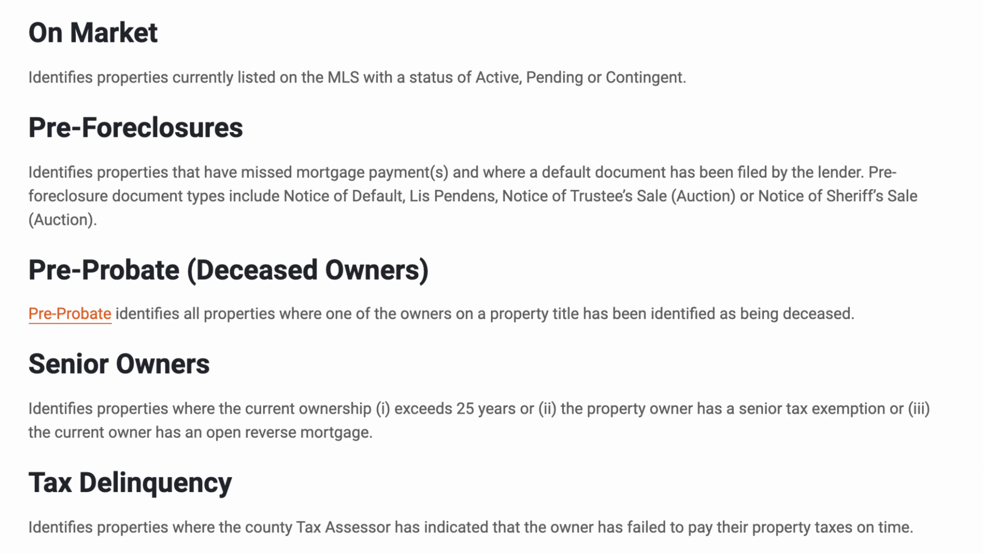
{"action": "scroll", "coordinate": [479, 277], "scroll_direction": "down", "scroll_amount": 5}
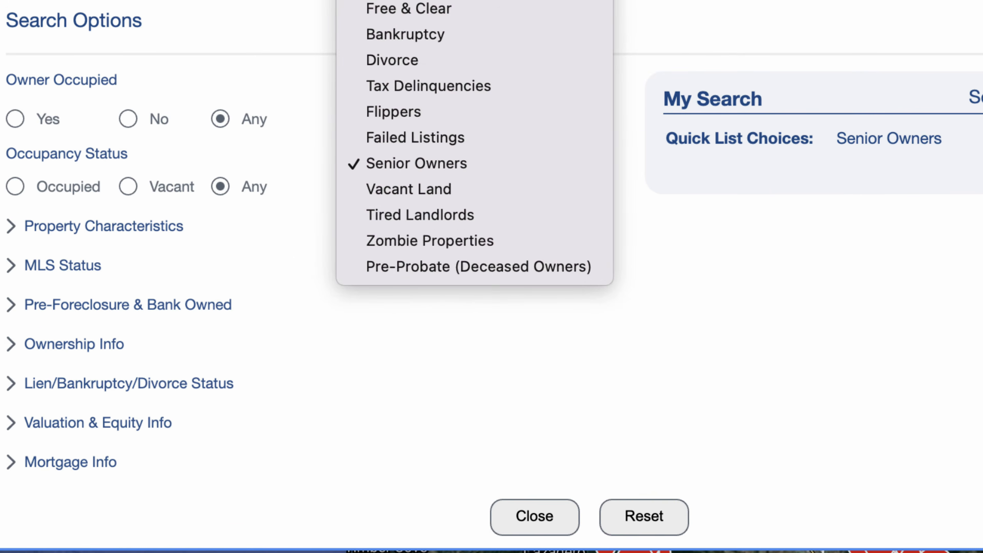
{"action": "left_click", "coordinate": [445, 1]}
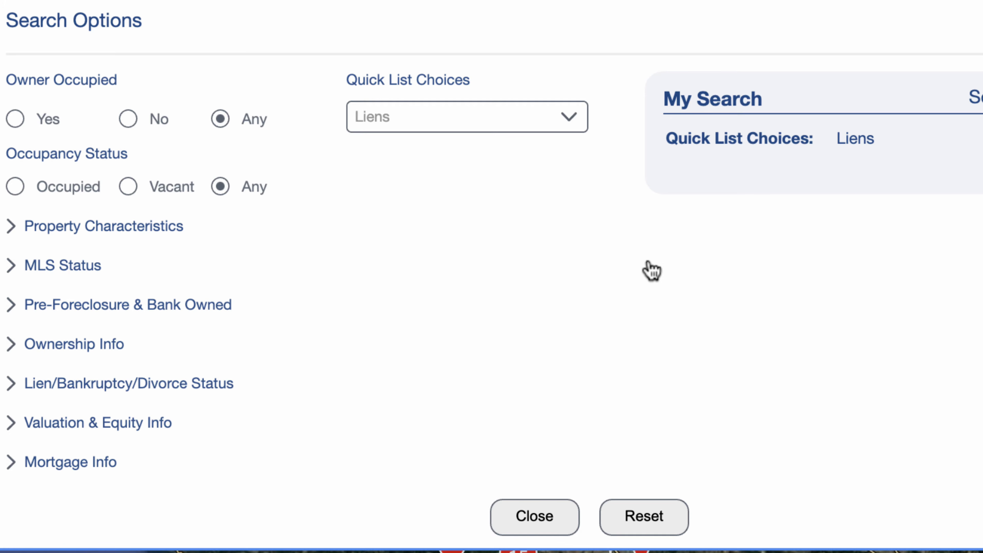
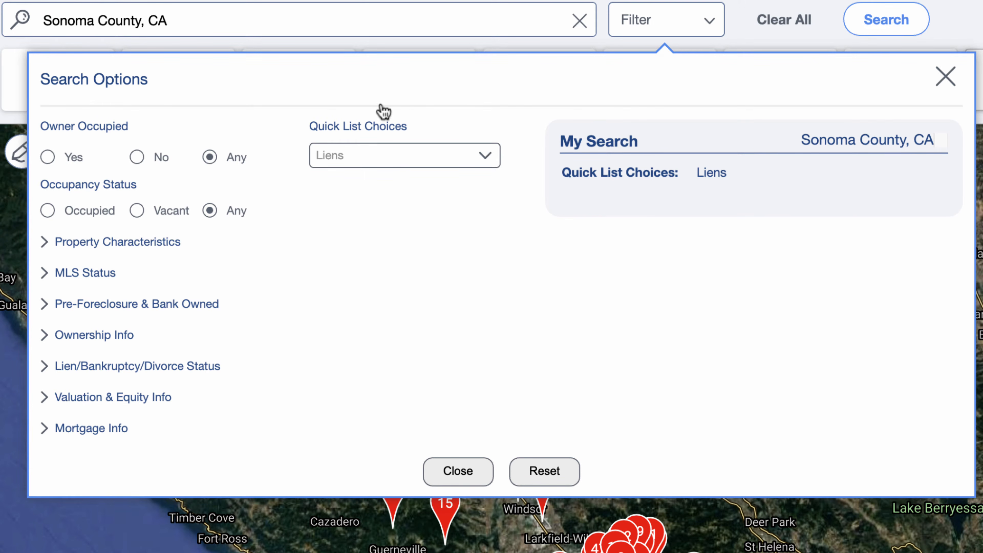
Limit the property characteristics to the Residential classification and the Single Family property type
{"action": "left_click", "coordinate": [167, 242]}
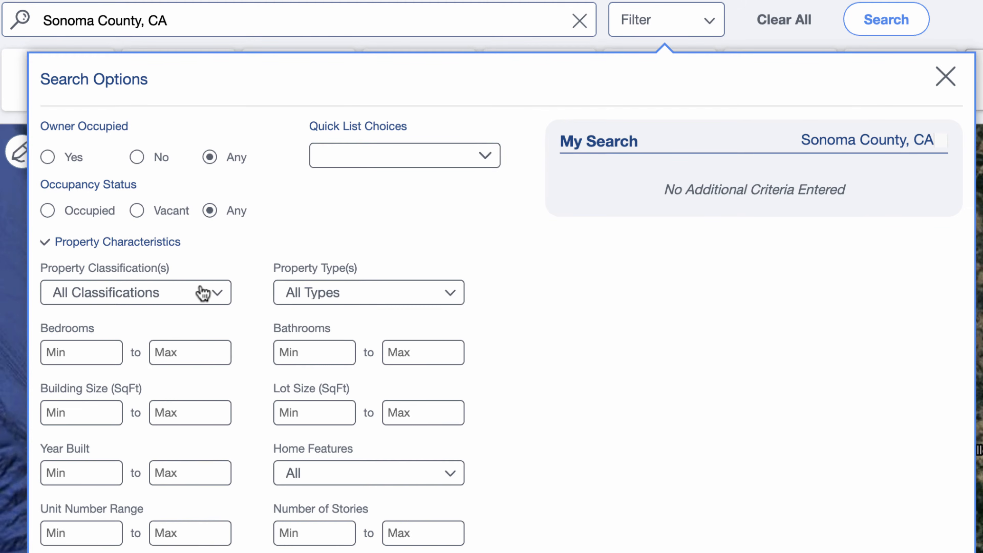
{"action": "left_click", "coordinate": [362, 306]}
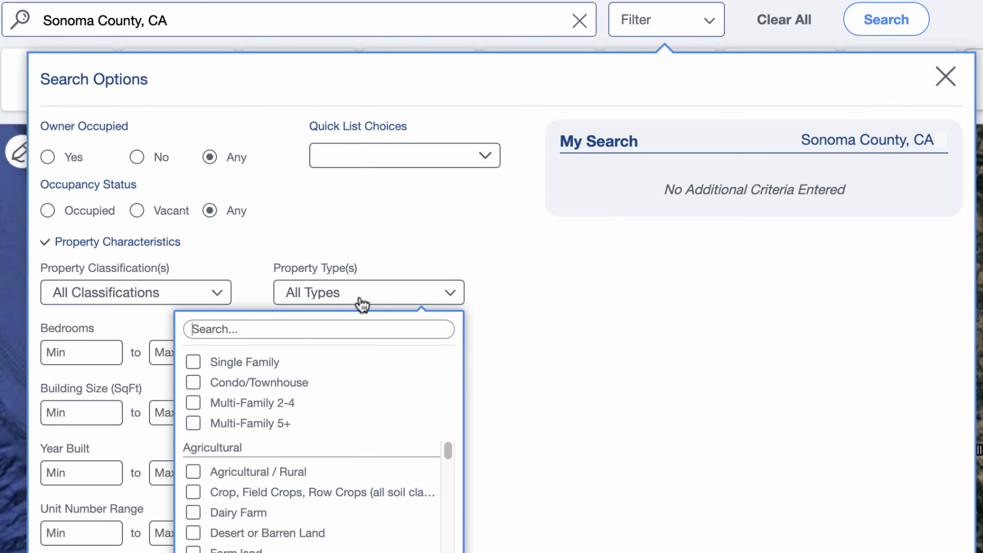
{"action": "left_click", "coordinate": [259, 364]}
{"action": "left_click", "coordinate": [131, 293]}
{"action": "left_click", "coordinate": [127, 330]}
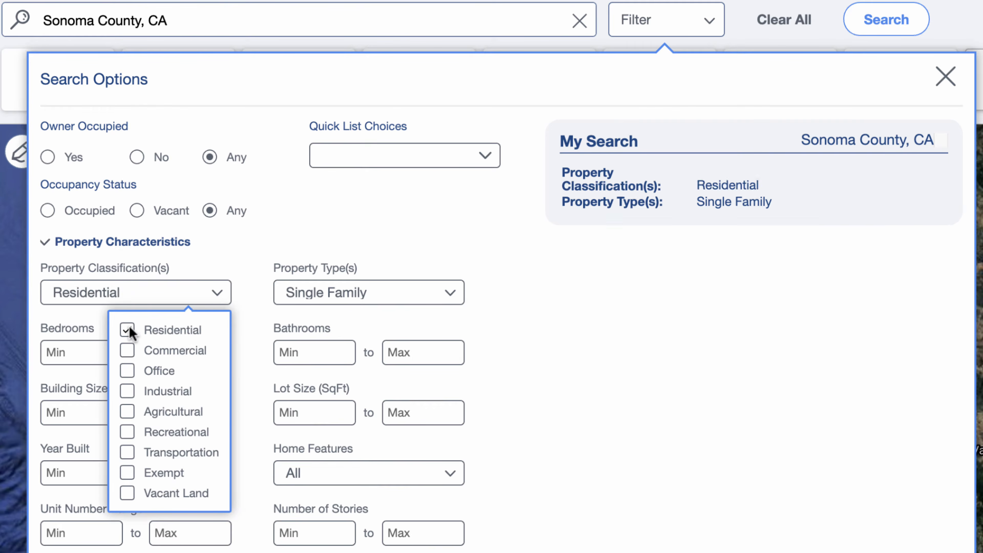
Require a minimum of 3 bedrooms and 1 bathroom for the single-family homes
{"action": "left_click", "coordinate": [81, 352]}
{"action": "type", "text": "3"}
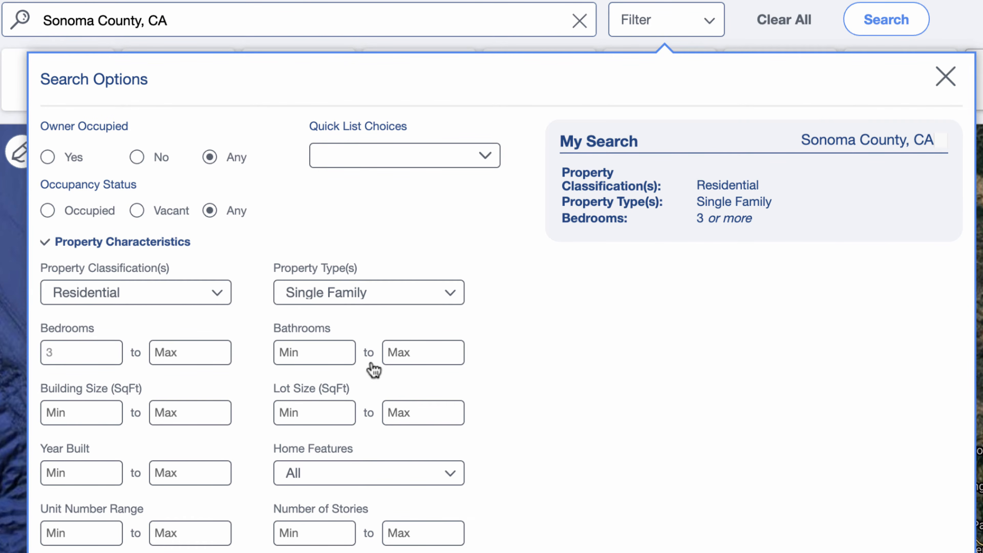
{"action": "left_click", "coordinate": [343, 354]}
{"action": "type", "text": "1"}
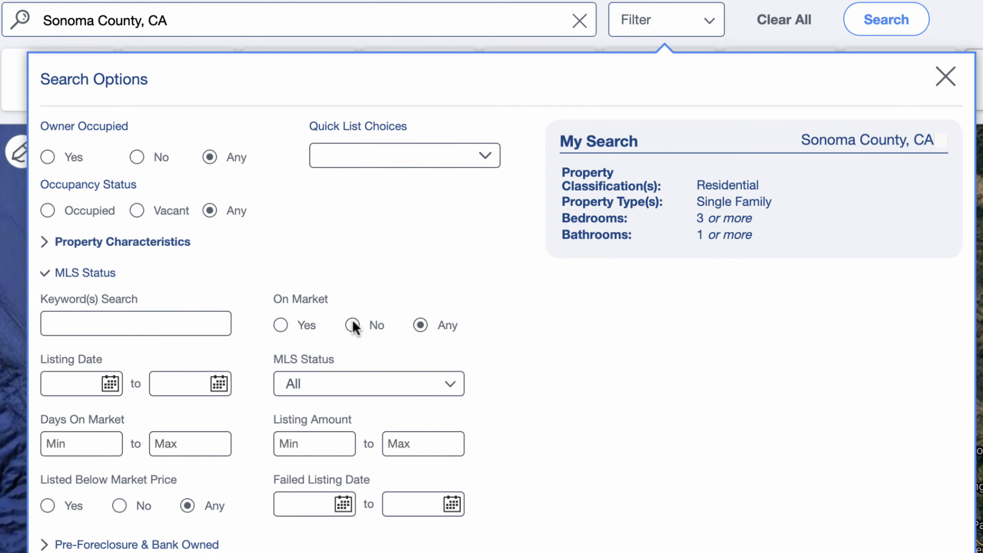
Exclude on-market properties and limit ownership to Individual owners with at least 10 years of ownership
{"action": "left_click", "coordinate": [352, 325]}
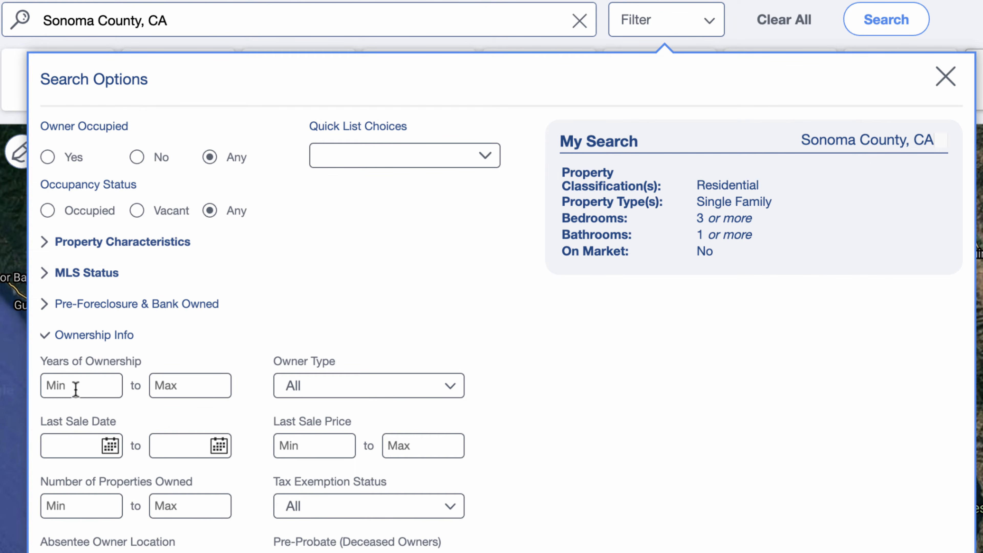
{"action": "left_click", "coordinate": [76, 389]}
{"action": "type", "text": "10"}
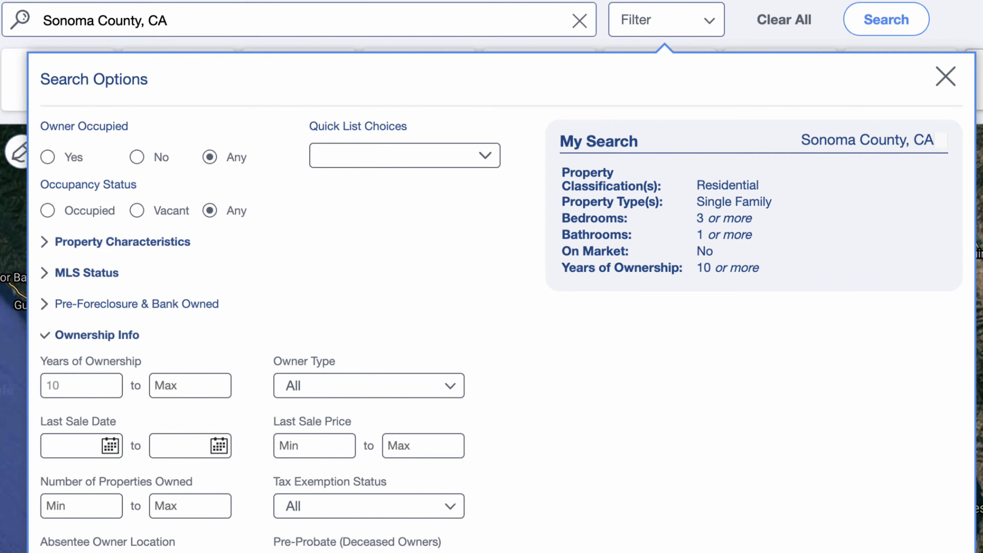
{"action": "left_click", "coordinate": [387, 385]}
{"action": "left_click", "coordinate": [388, 426]}
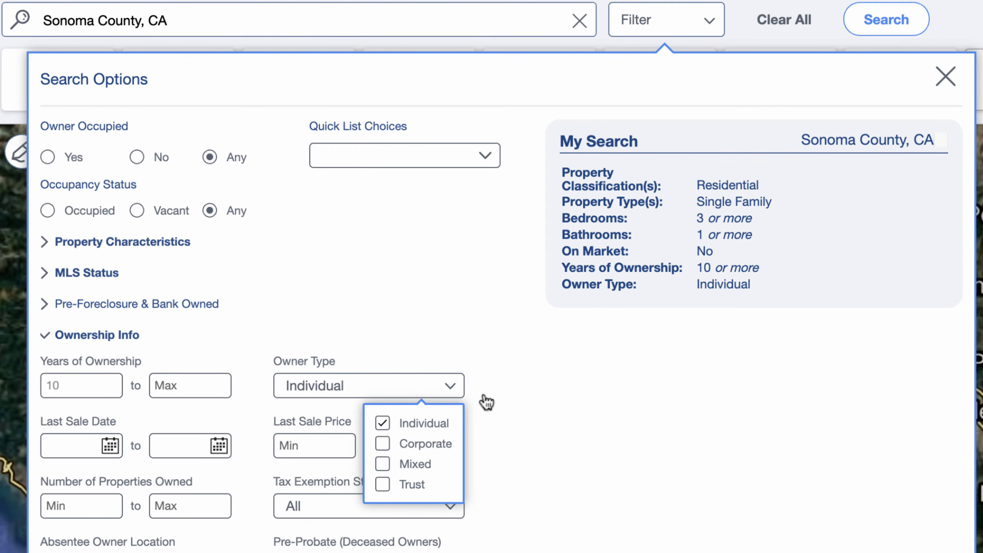
{"action": "left_click", "coordinate": [495, 387]}
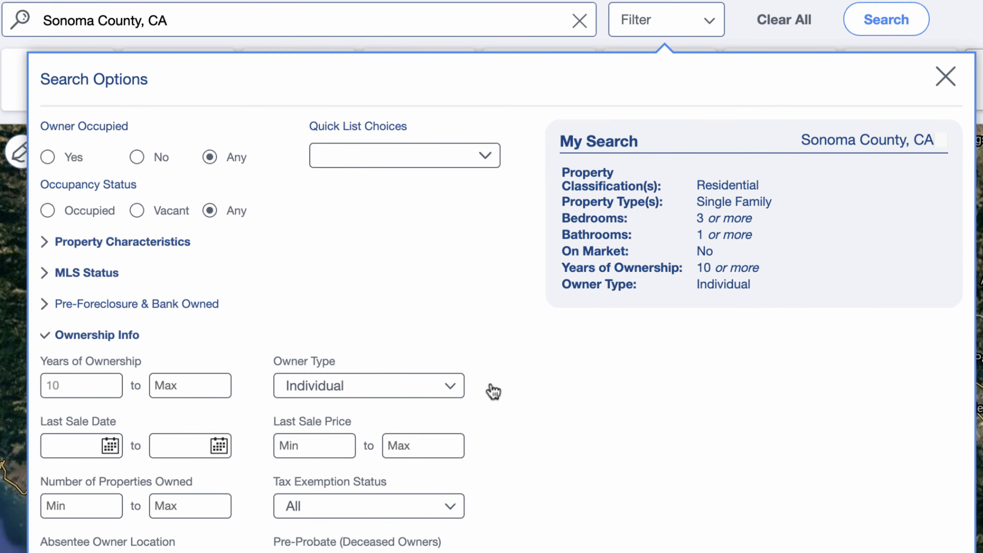
Set the minimum estimated equity to 35% and the minimum number of bedrooms to 2
{"action": "left_click", "coordinate": [96, 334]}
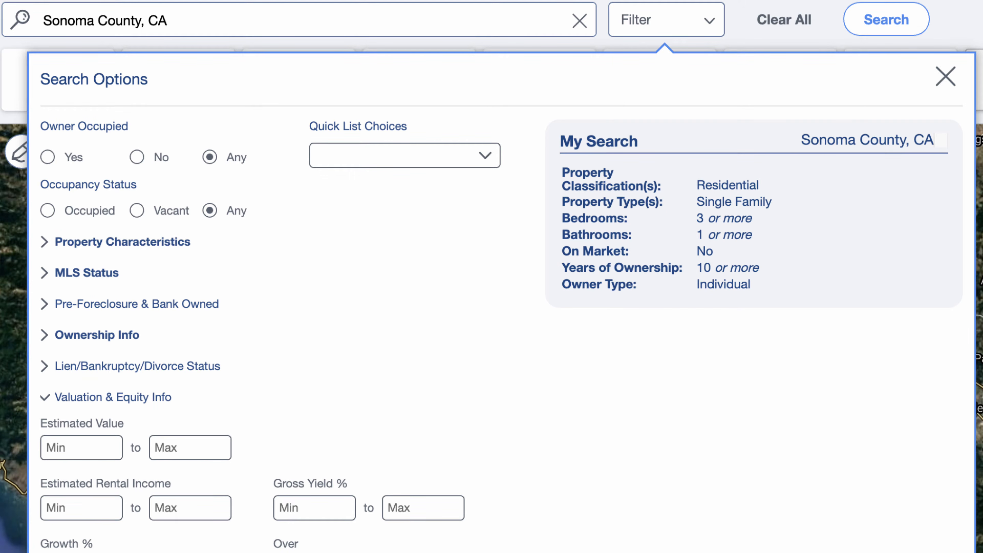
{"action": "type", "text": "35"}
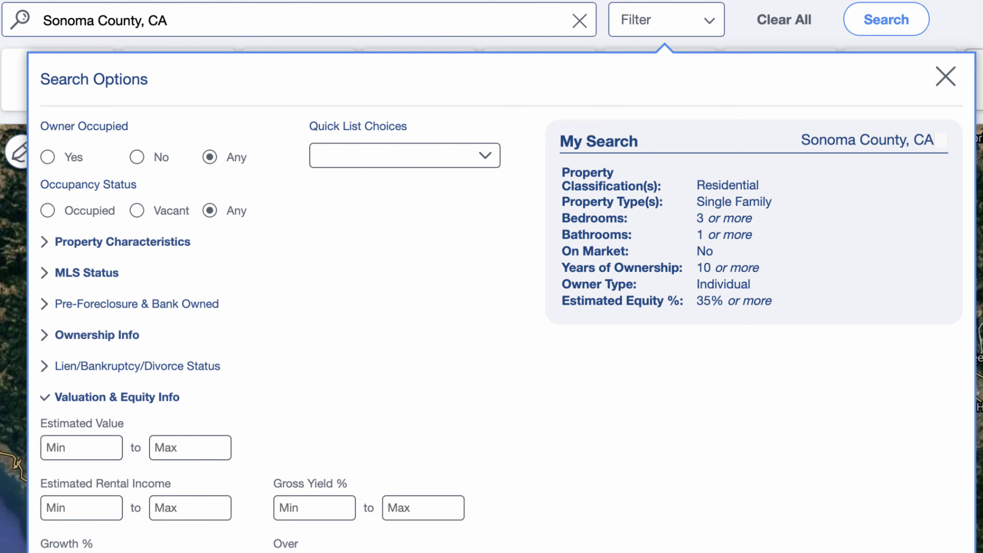
{"action": "left_click", "coordinate": [100, 243]}
{"action": "double_click", "coordinate": [86, 348]}
{"action": "type", "text": "2"}
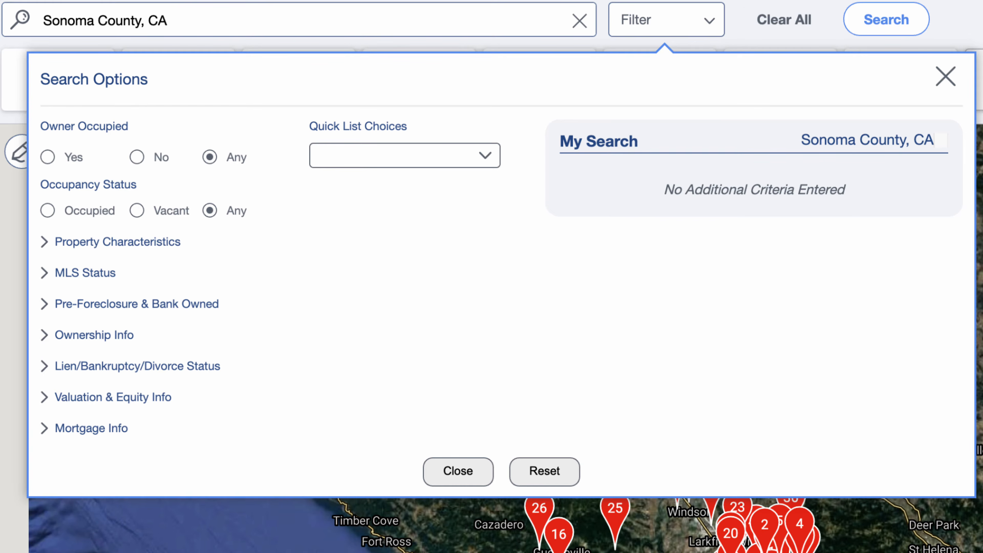
Apply the Senior Owners quick list and limit it to properties with at least 2 stories
{"action": "left_click", "coordinate": [485, 162]}
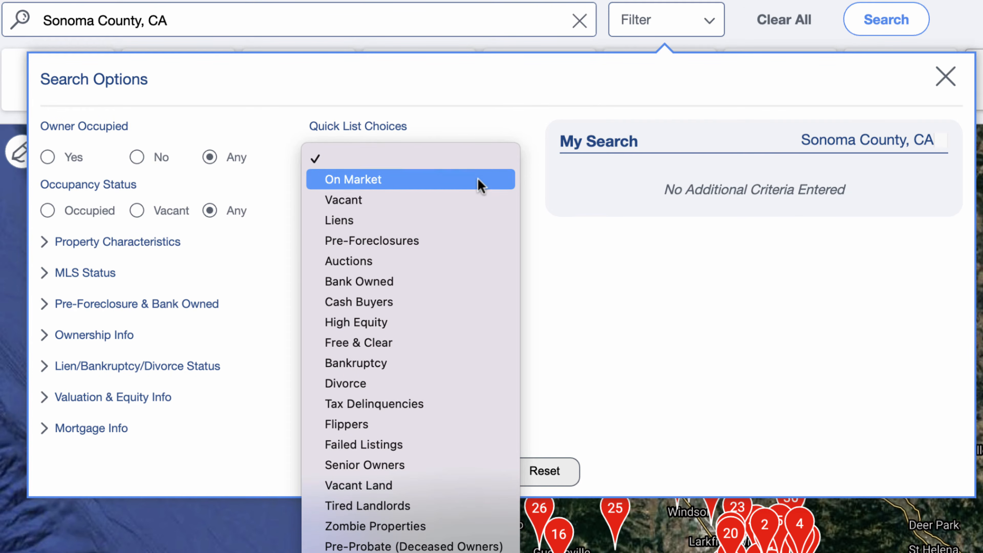
{"action": "left_click", "coordinate": [463, 467]}
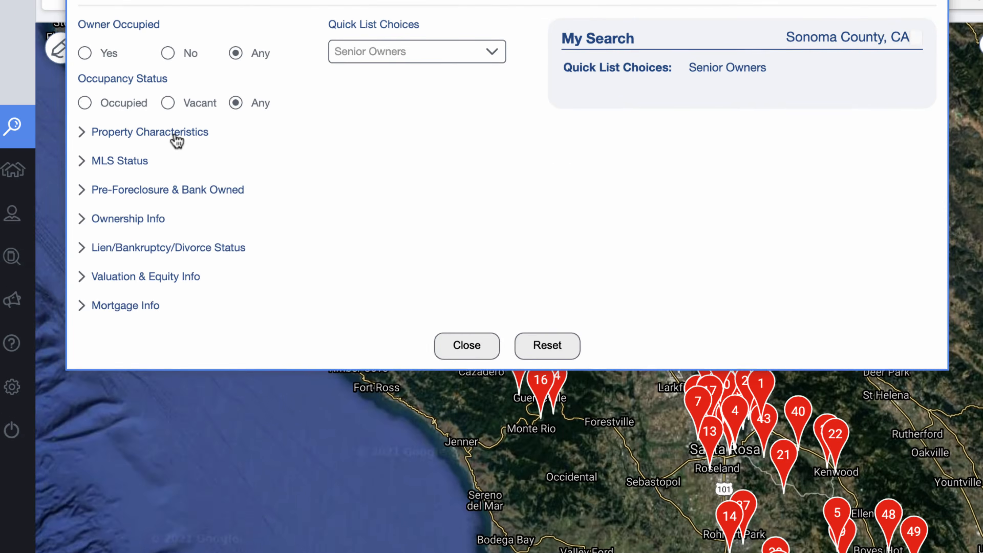
{"action": "left_click", "coordinate": [176, 138]}
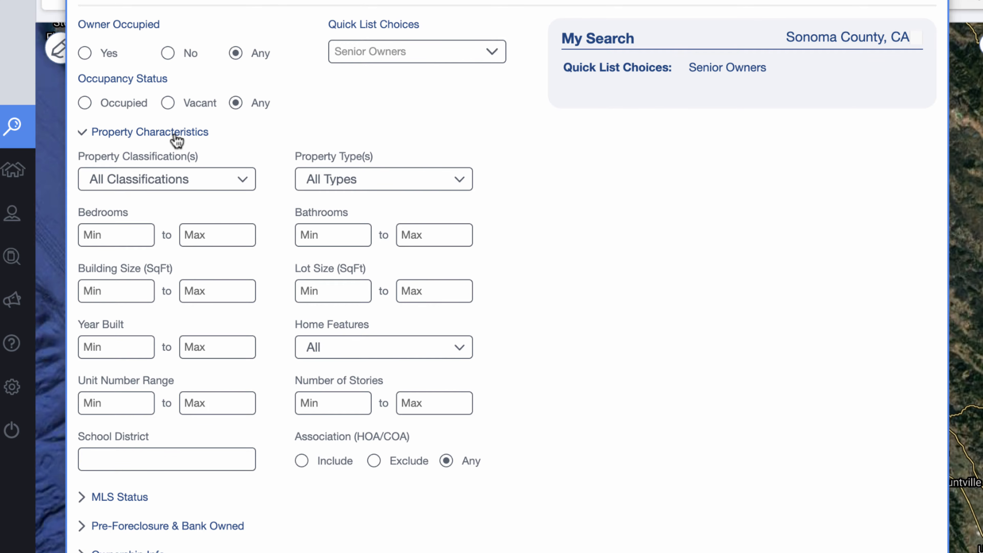
{"action": "left_click", "coordinate": [322, 404]}
{"action": "type", "text": "2"}
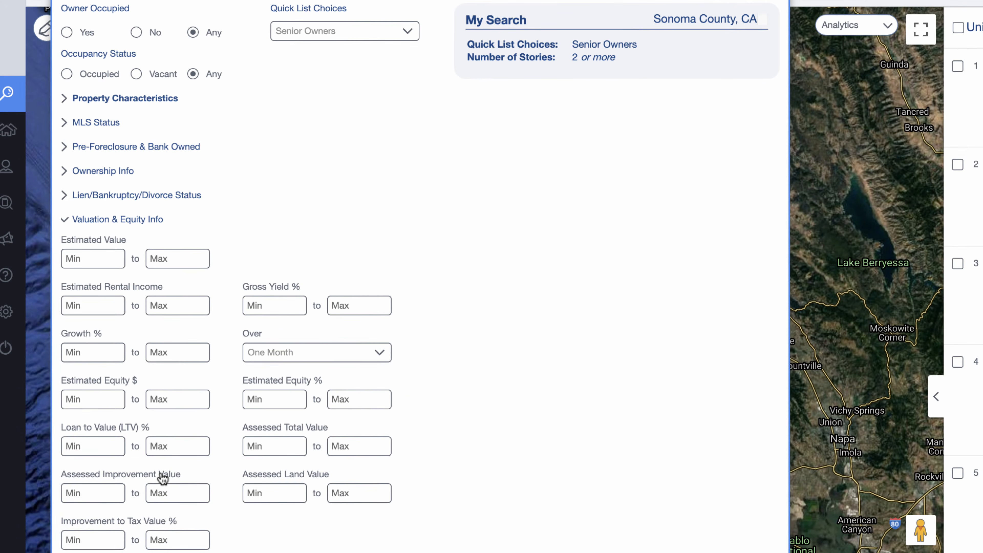
Set the minimum estimated equity to 50% and the minimum number of properties owned to 2
{"action": "type", "text": "50"}
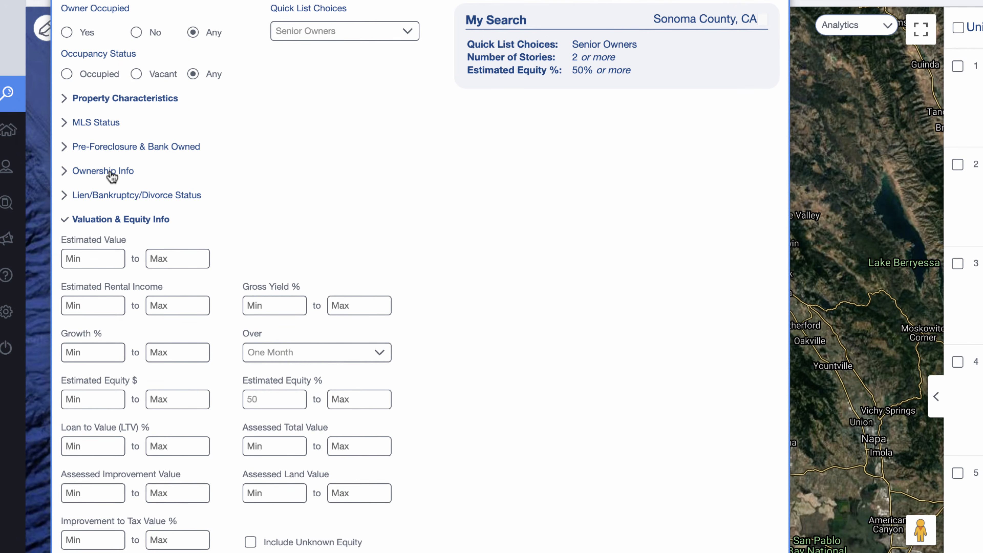
{"action": "left_click", "coordinate": [112, 172]}
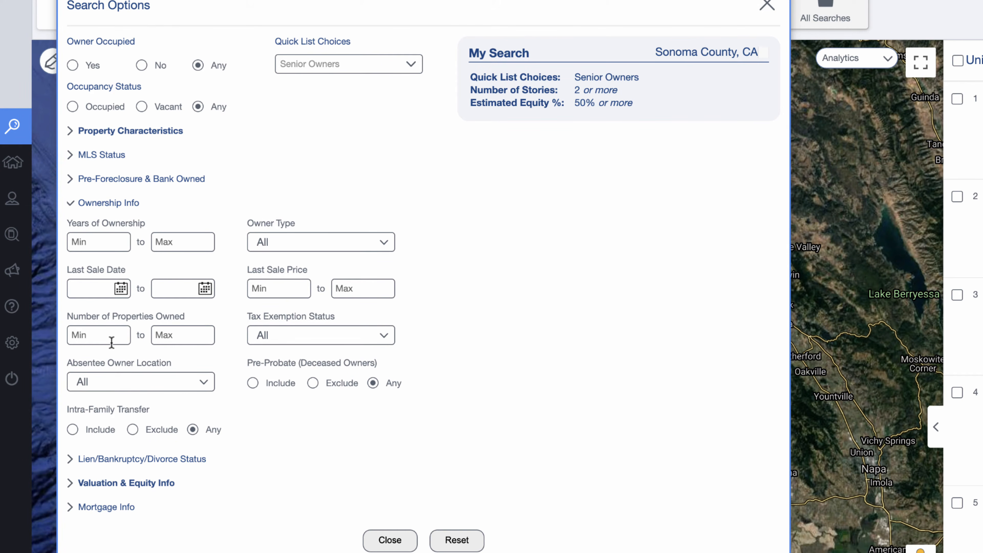
{"action": "left_click", "coordinate": [116, 335]}
{"action": "type", "text": "2"}
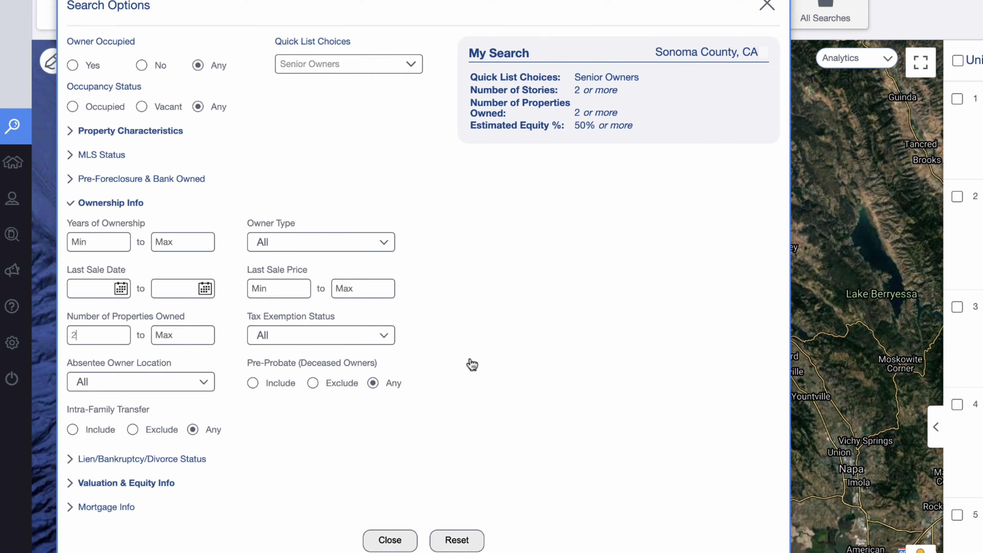
Reset all search criteria and filter the Sonoma County properties by the Vacant Land quick list
{"action": "left_click", "coordinate": [412, 68]}
{"action": "left_click", "coordinate": [411, 79]}
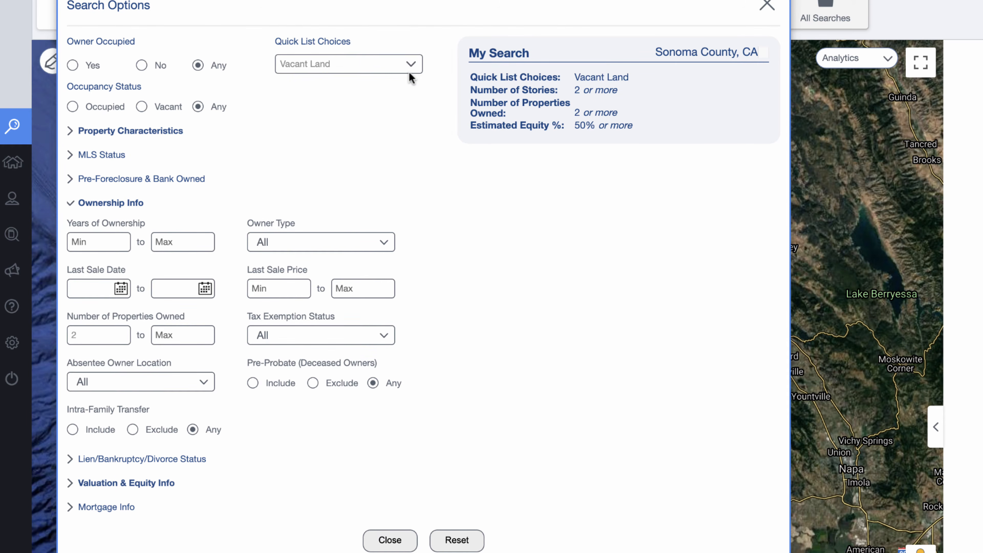
{"action": "left_click", "coordinate": [457, 542]}
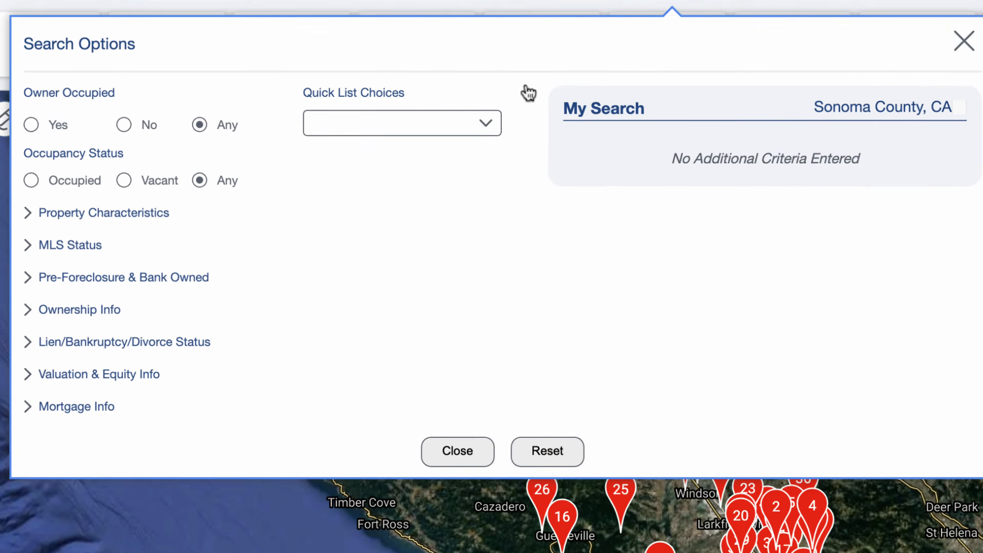
{"action": "left_click", "coordinate": [493, 123]}
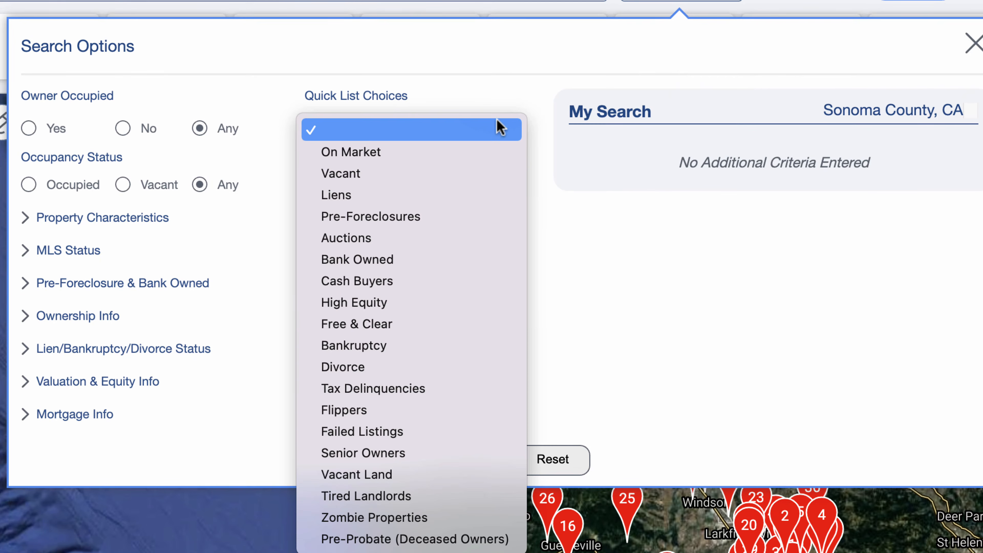
{"action": "left_click", "coordinate": [464, 470]}
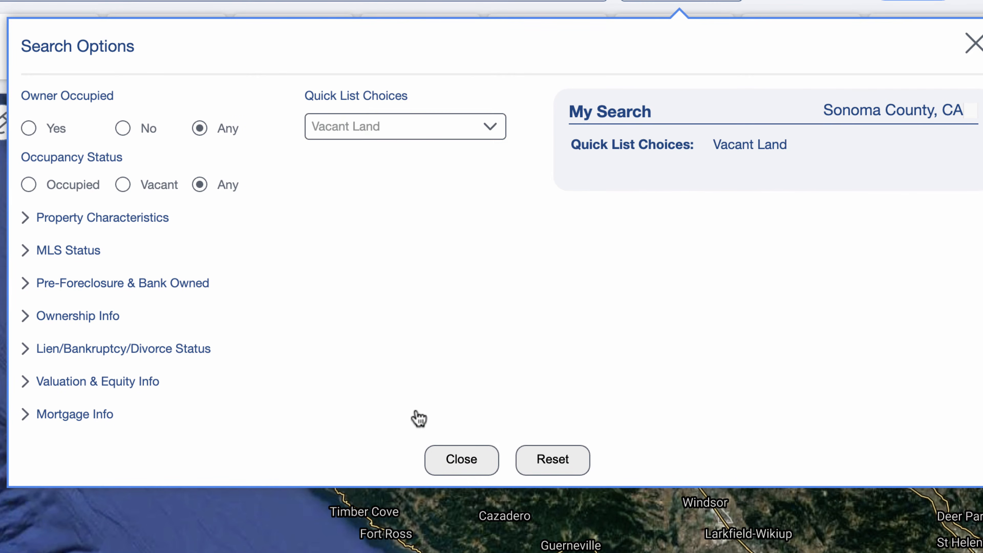
Review the available property classifications and property types in the property characteristics filters
{"action": "left_click", "coordinate": [123, 224]}
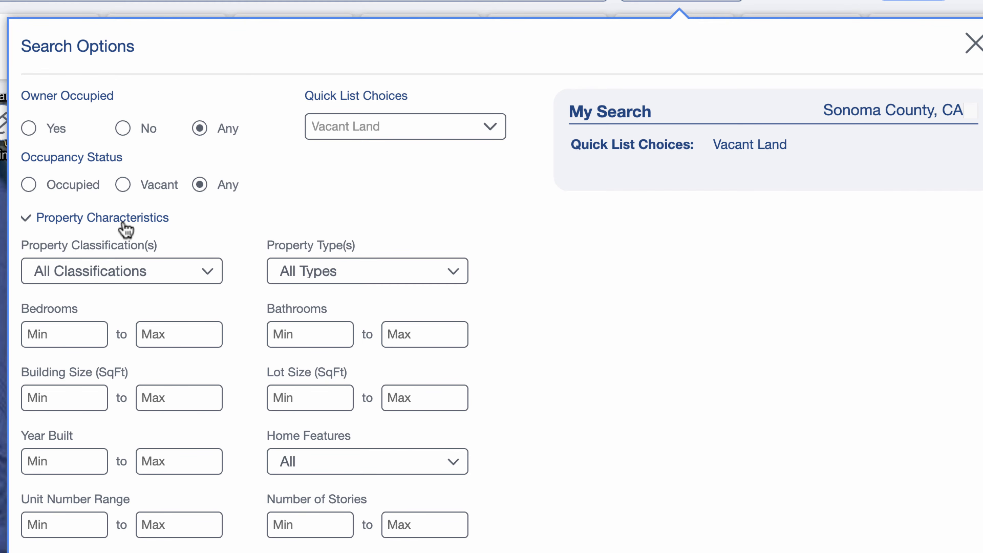
{"action": "left_click", "coordinate": [211, 281]}
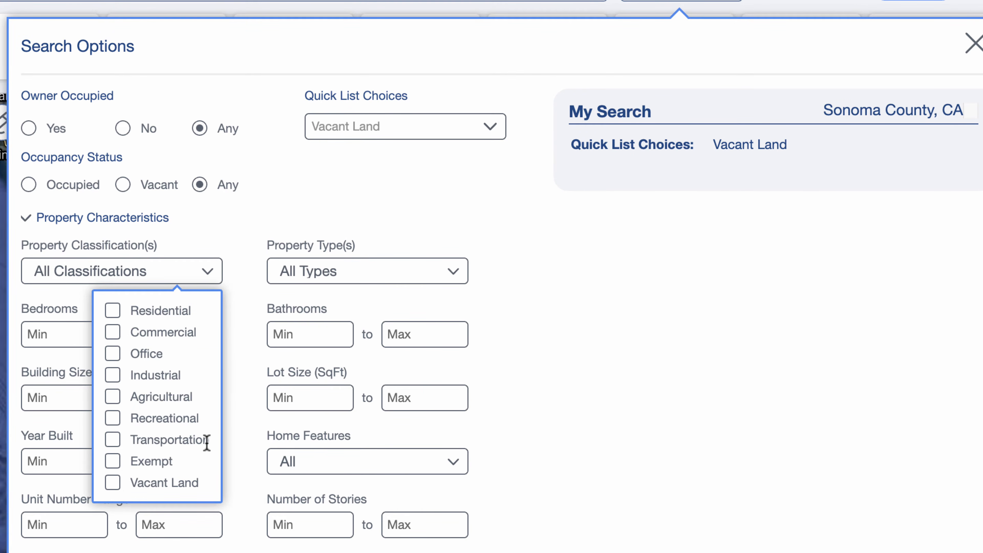
{"action": "left_click", "coordinate": [460, 279]}
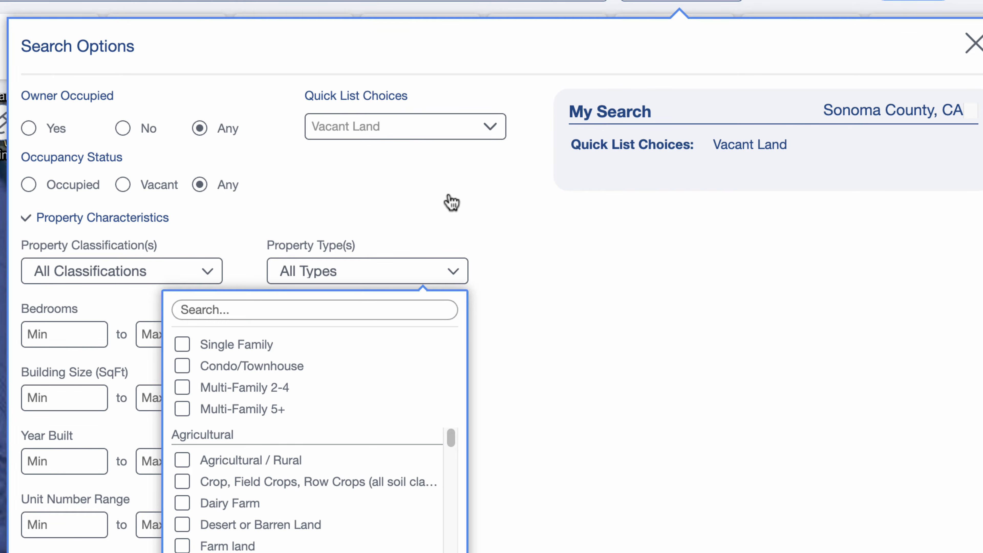
{"action": "scroll", "coordinate": [289, 542], "scroll_direction": "down", "scroll_amount": 3}
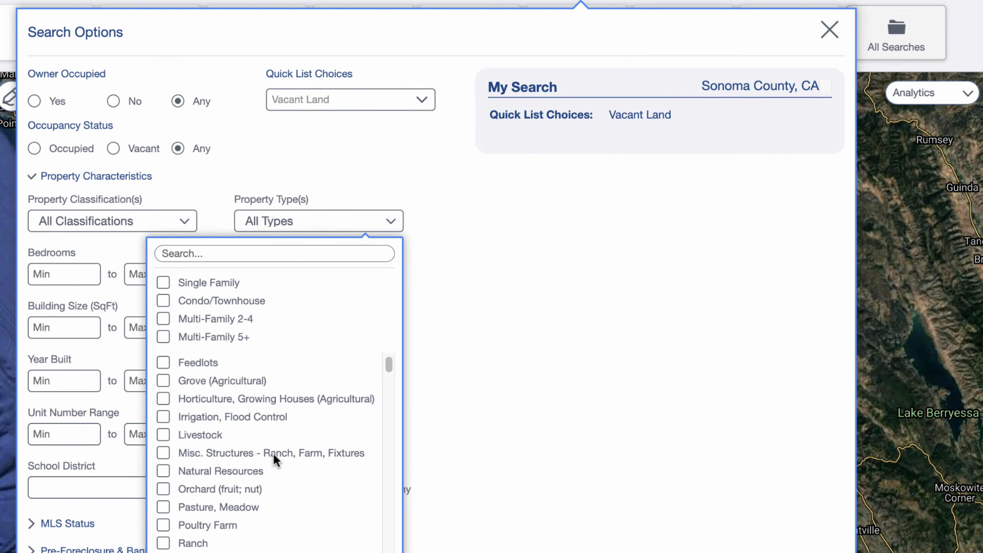
{"action": "scroll", "coordinate": [274, 459], "scroll_direction": "up", "scroll_amount": 3}
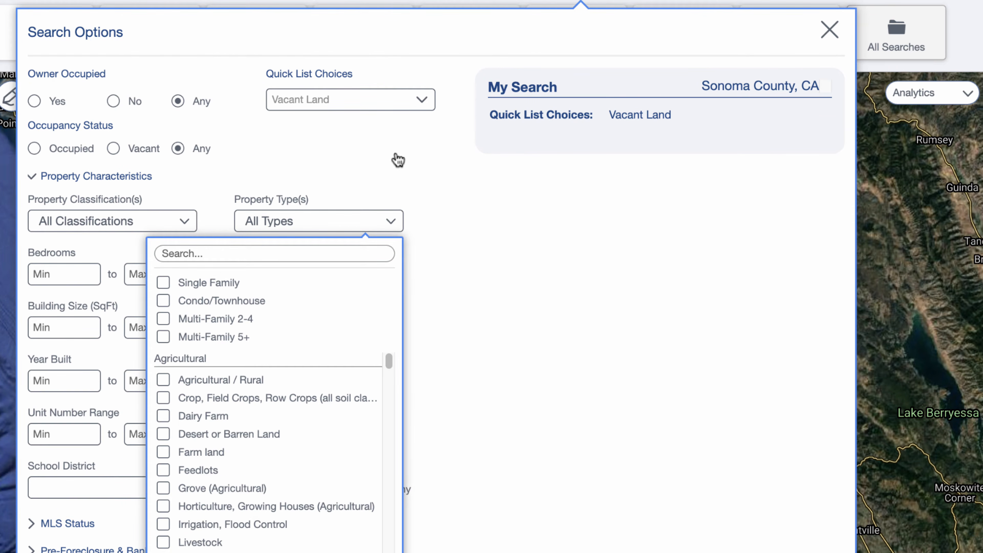
Clear the Vacant Land quick list choice and limit the property classification to Vacant Land
{"action": "left_click", "coordinate": [422, 100]}
{"action": "scroll", "coordinate": [348, 116], "scroll_direction": "up", "scroll_amount": 3}
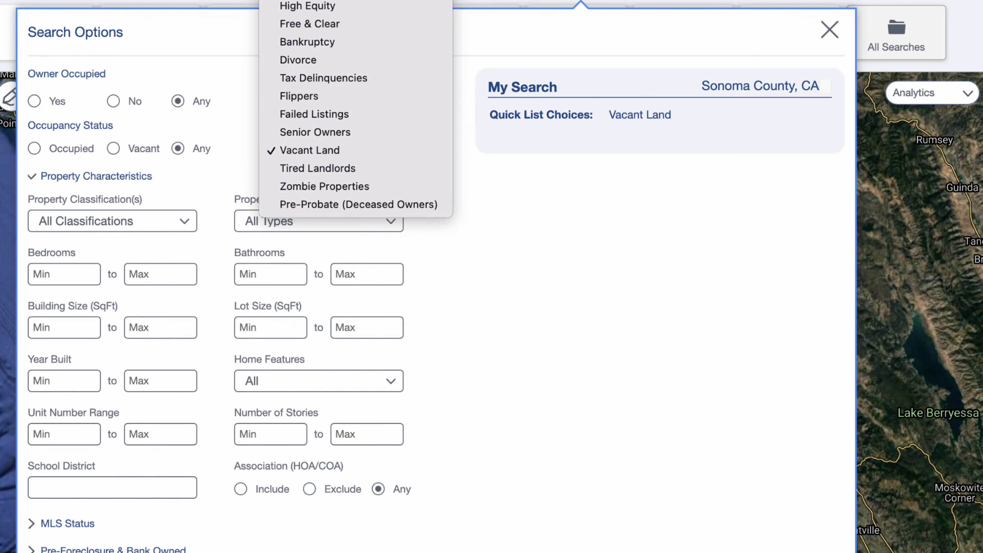
{"action": "left_click", "coordinate": [172, 226]}
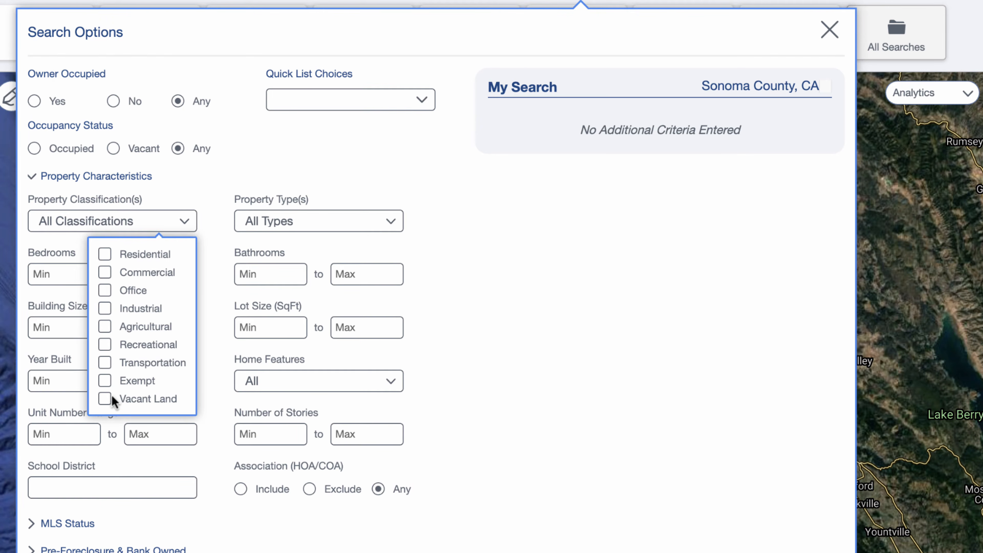
{"action": "left_click", "coordinate": [105, 400]}
Look through the vacant land property types and include Recreational-Vacant Land in the search
{"action": "left_click", "coordinate": [392, 222]}
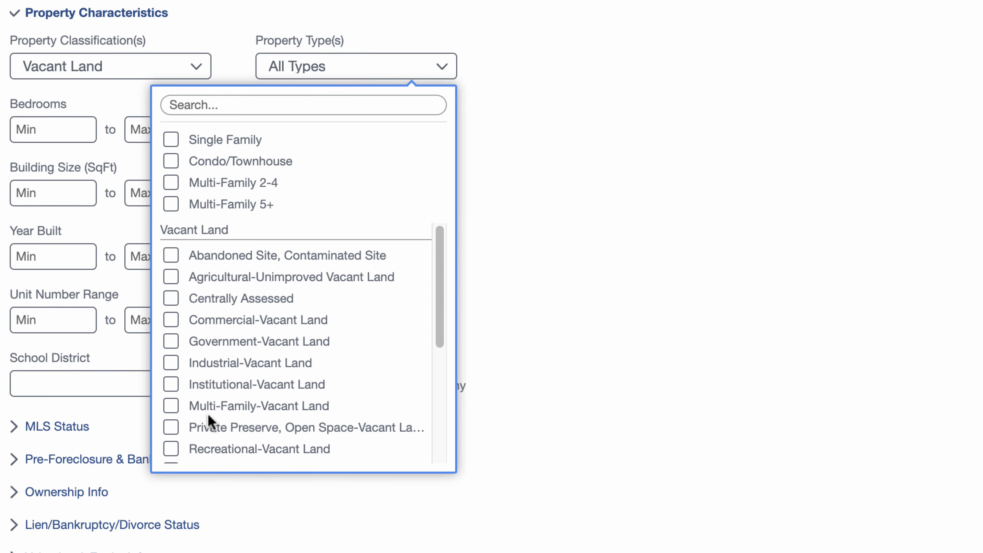
{"action": "scroll", "coordinate": [209, 422], "scroll_direction": "down", "scroll_amount": 5}
{"action": "scroll", "coordinate": [209, 422], "scroll_direction": "up", "scroll_amount": 5}
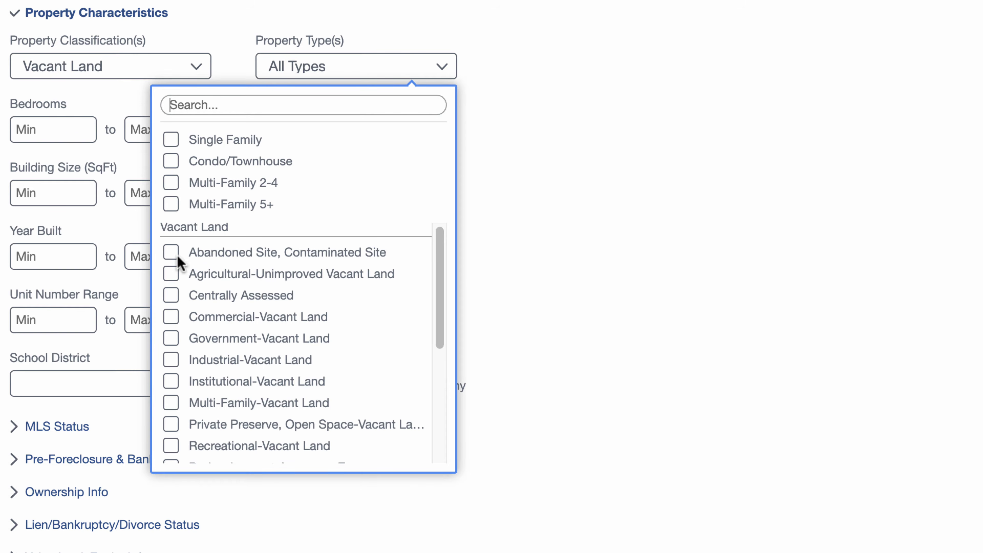
{"action": "scroll", "coordinate": [187, 431], "scroll_direction": "down", "scroll_amount": 3}
{"action": "scroll", "coordinate": [187, 434], "scroll_direction": "up", "scroll_amount": 3}
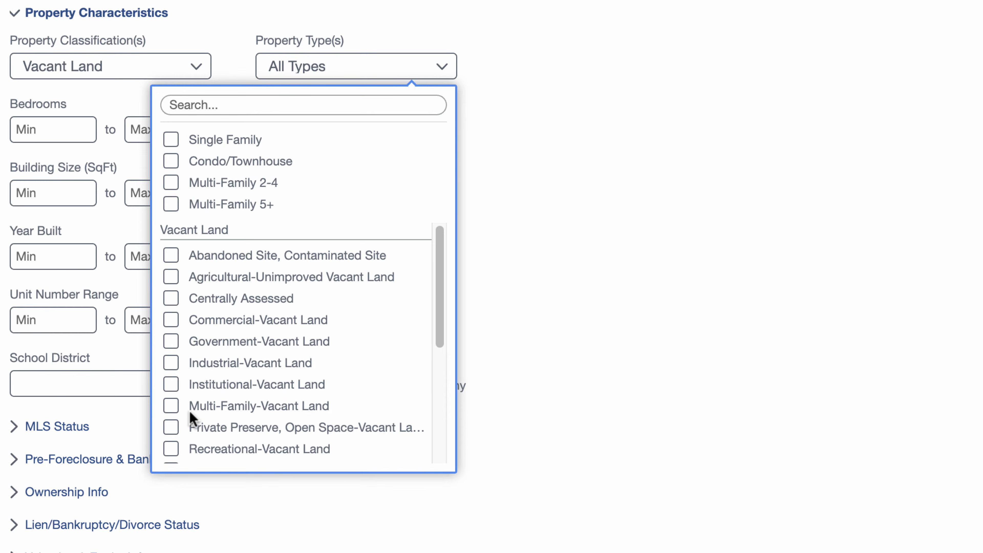
{"action": "scroll", "coordinate": [191, 416], "scroll_direction": "down", "scroll_amount": 2}
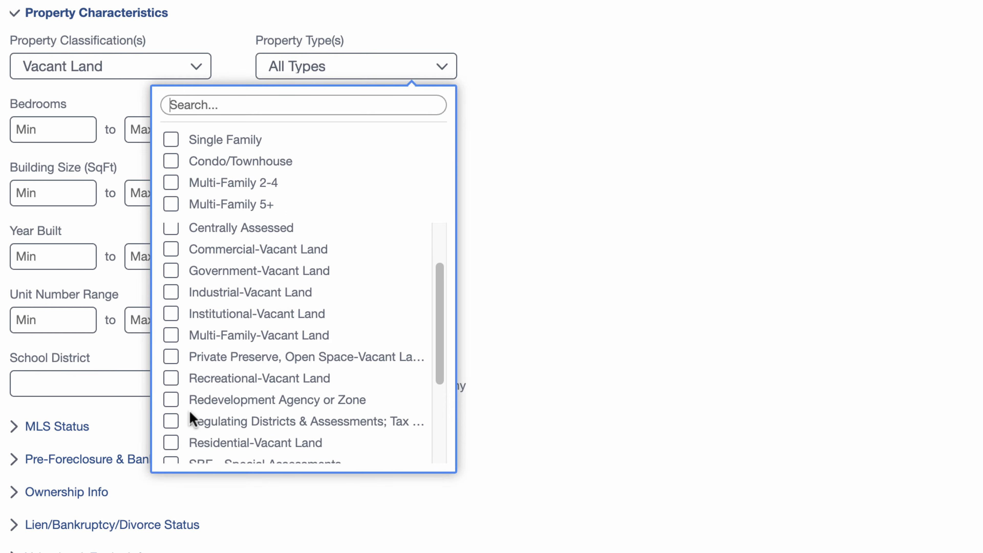
{"action": "left_click", "coordinate": [172, 379]}
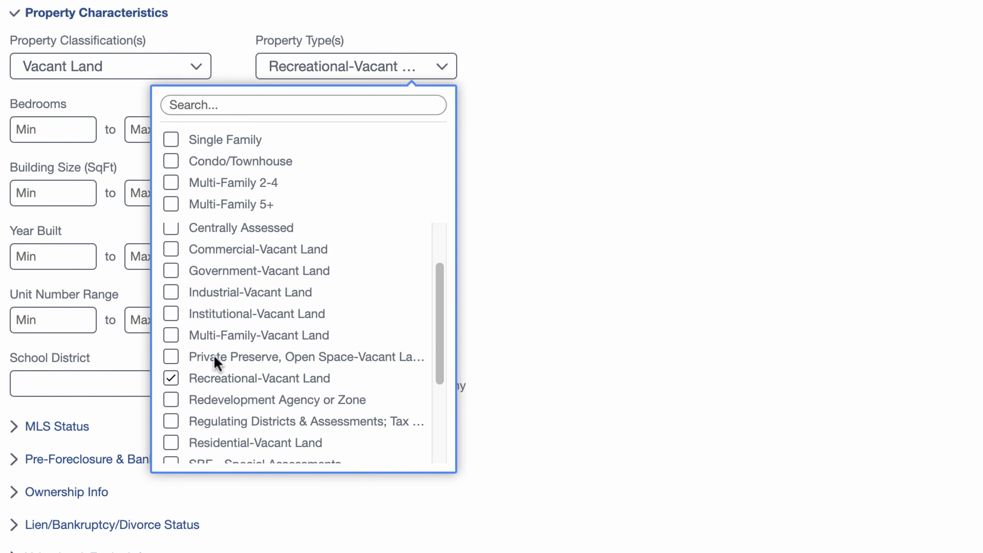
Add Vacant Land (General), Residential-Vacant Land and Multi-Family-Vacant Land to the selected property types
{"action": "scroll", "coordinate": [175, 413], "scroll_direction": "down", "scroll_amount": 5}
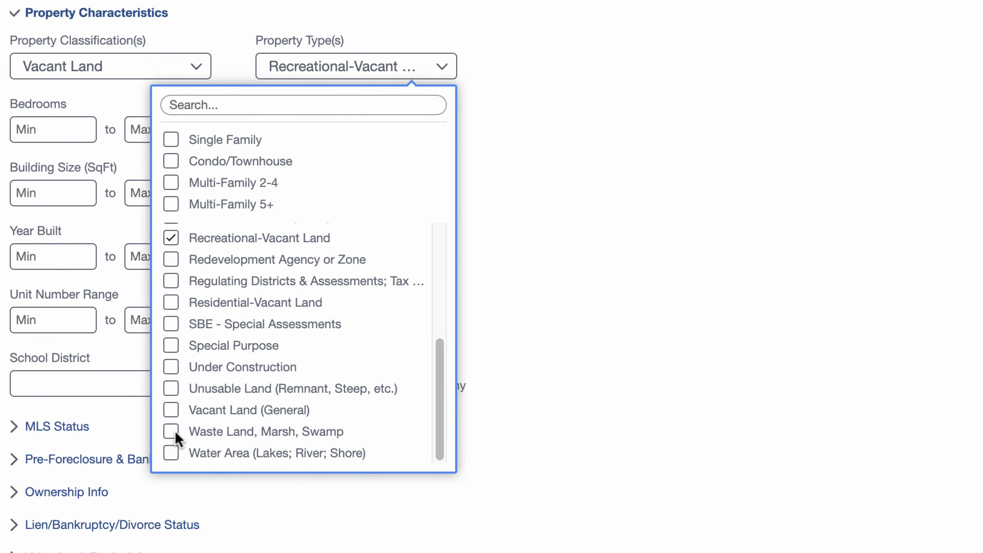
{"action": "left_click", "coordinate": [171, 409]}
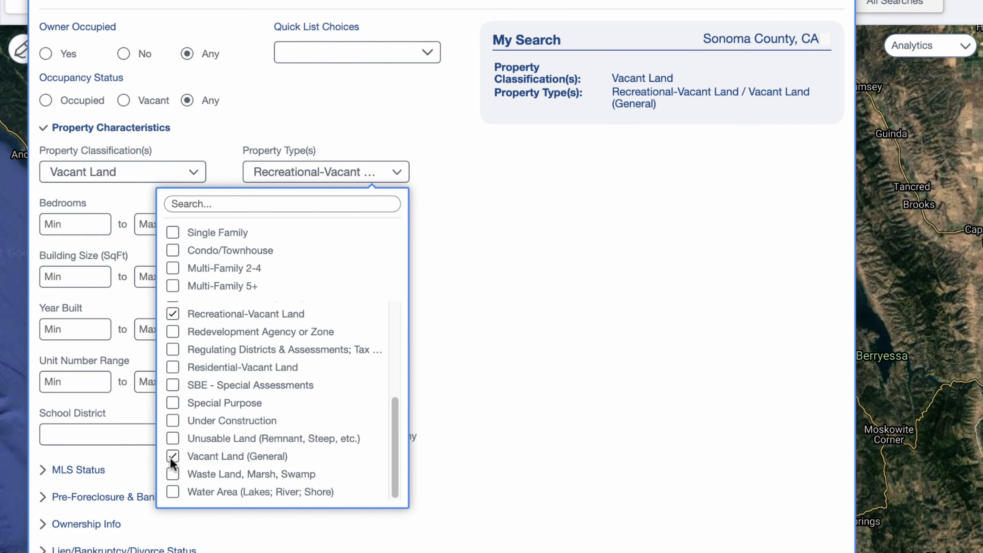
{"action": "scroll", "coordinate": [174, 406], "scroll_direction": "up", "scroll_amount": 1}
{"action": "left_click", "coordinate": [175, 382]}
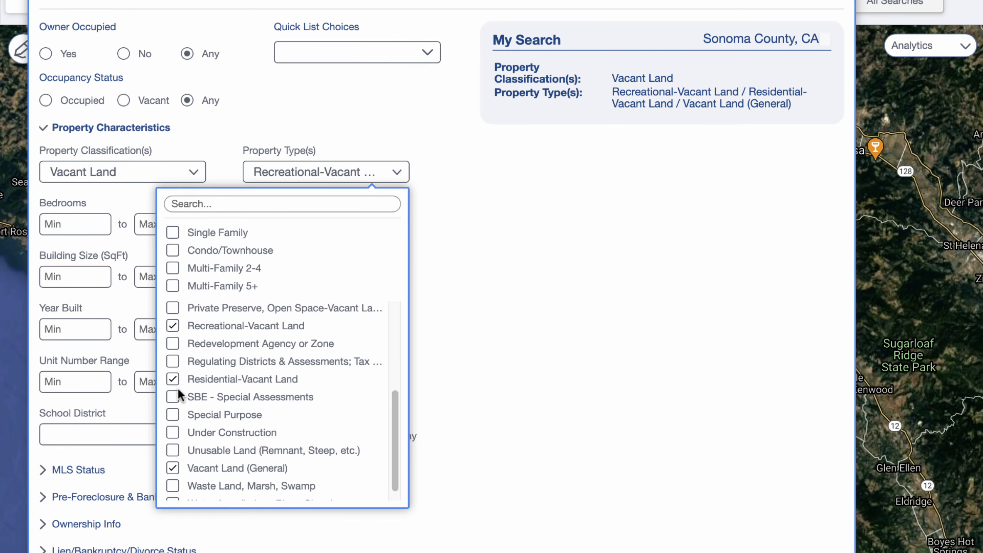
{"action": "scroll", "coordinate": [174, 387], "scroll_direction": "up", "scroll_amount": 2}
{"action": "left_click", "coordinate": [170, 347]}
{"action": "scroll", "coordinate": [244, 428], "scroll_direction": "up", "scroll_amount": 3}
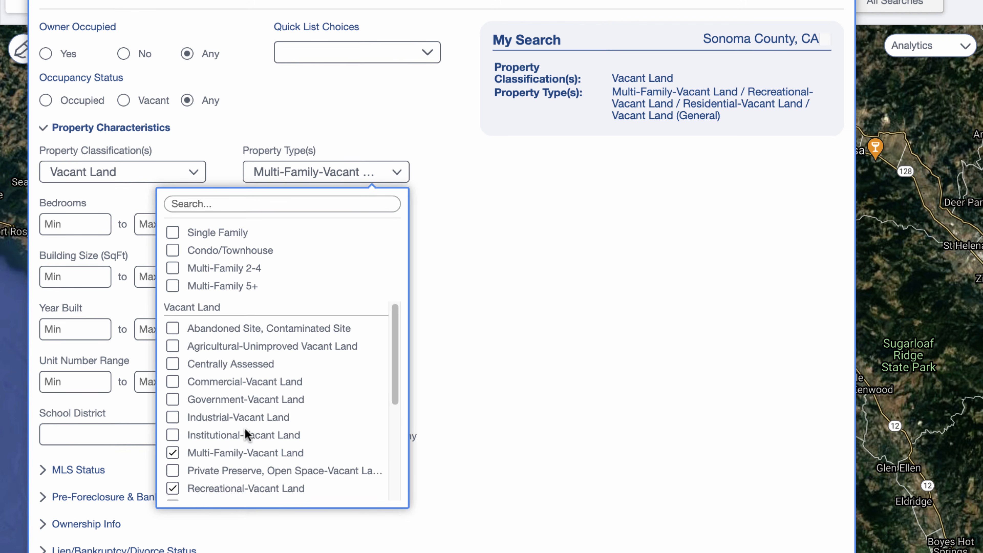
{"action": "scroll", "coordinate": [243, 427], "scroll_direction": "down", "scroll_amount": 5}
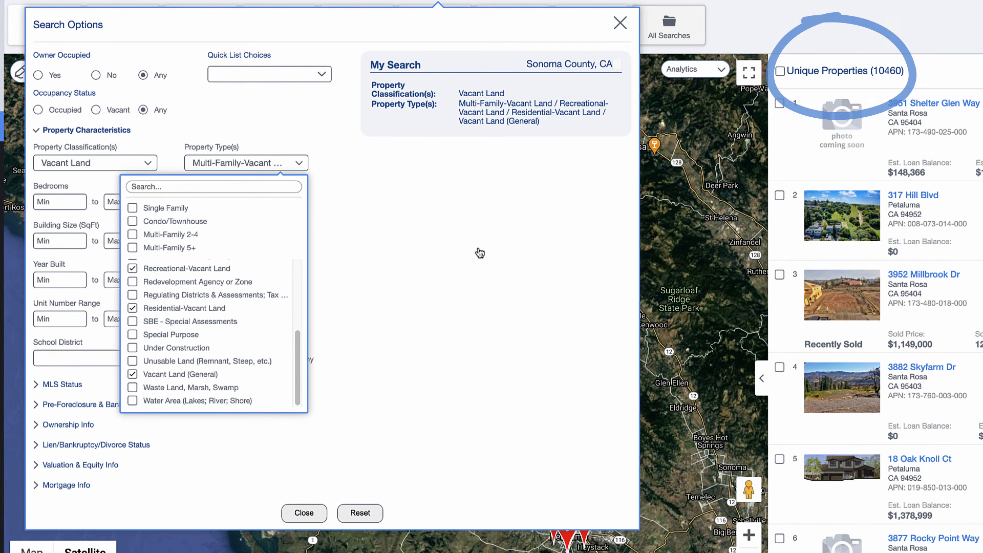
{"action": "left_click", "coordinate": [438, 255]}
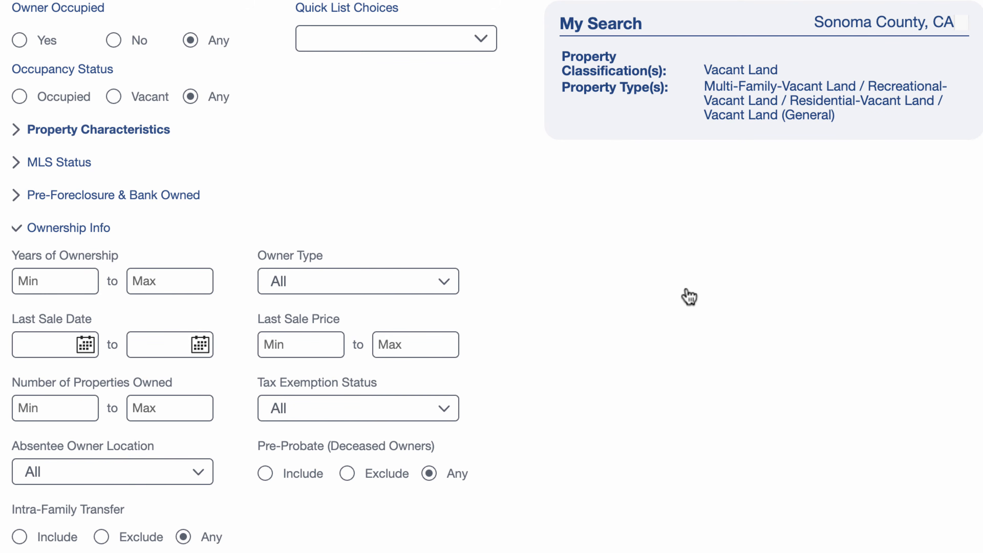
Limit the owner type to Individual and the absentee owner location to Out of State and Out of County
{"action": "left_click", "coordinate": [443, 284]}
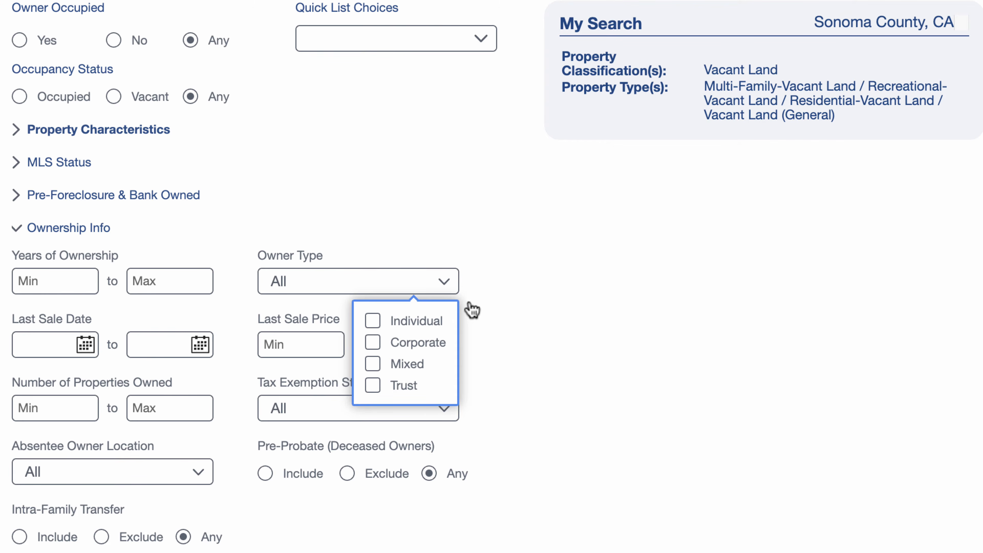
{"action": "left_click", "coordinate": [426, 324]}
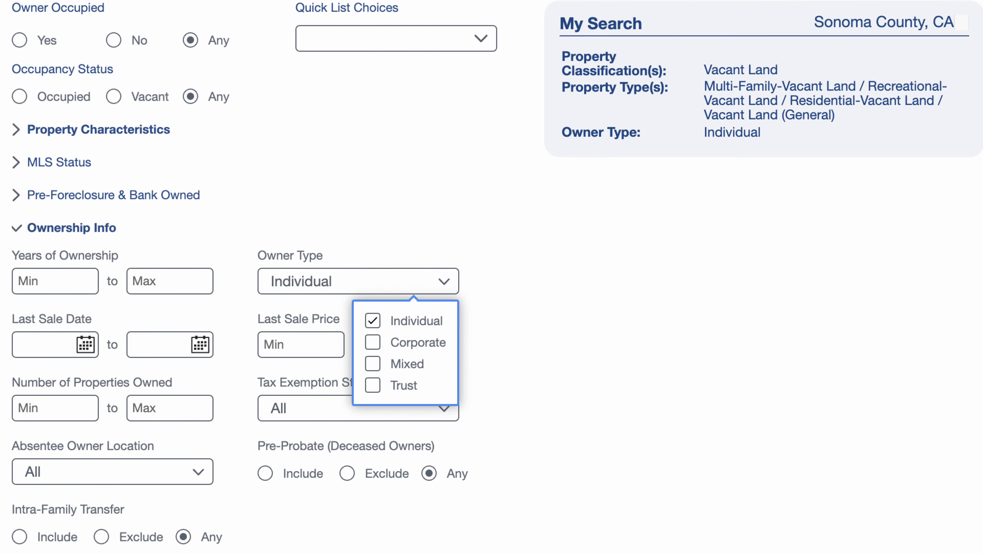
{"action": "left_click", "coordinate": [189, 473]}
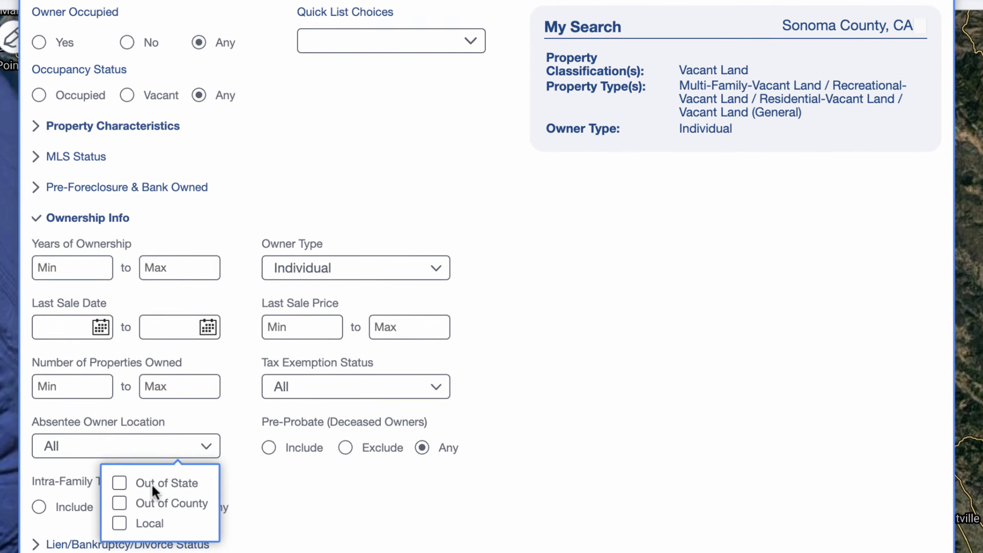
{"action": "left_click", "coordinate": [122, 476]}
{"action": "left_click", "coordinate": [122, 496]}
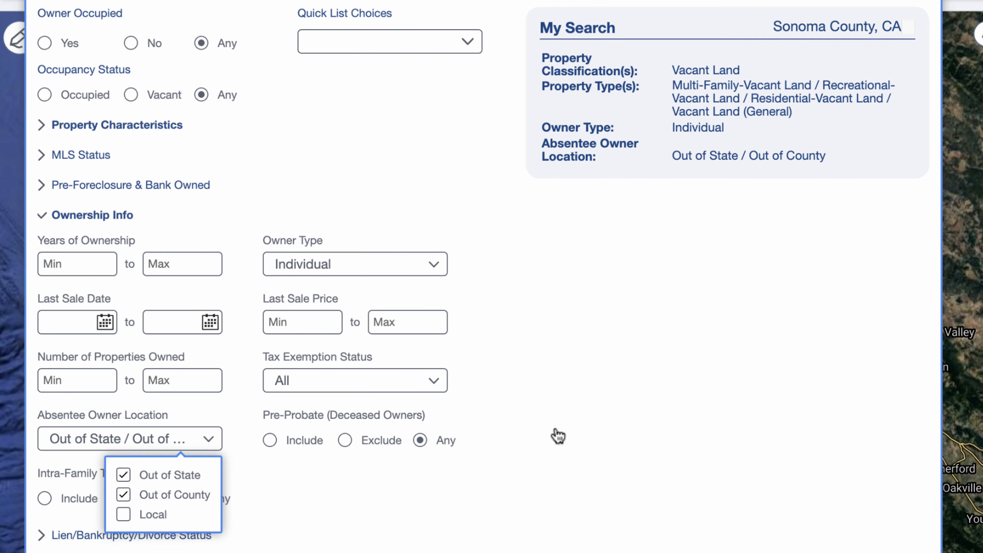
{"action": "left_click", "coordinate": [501, 396]}
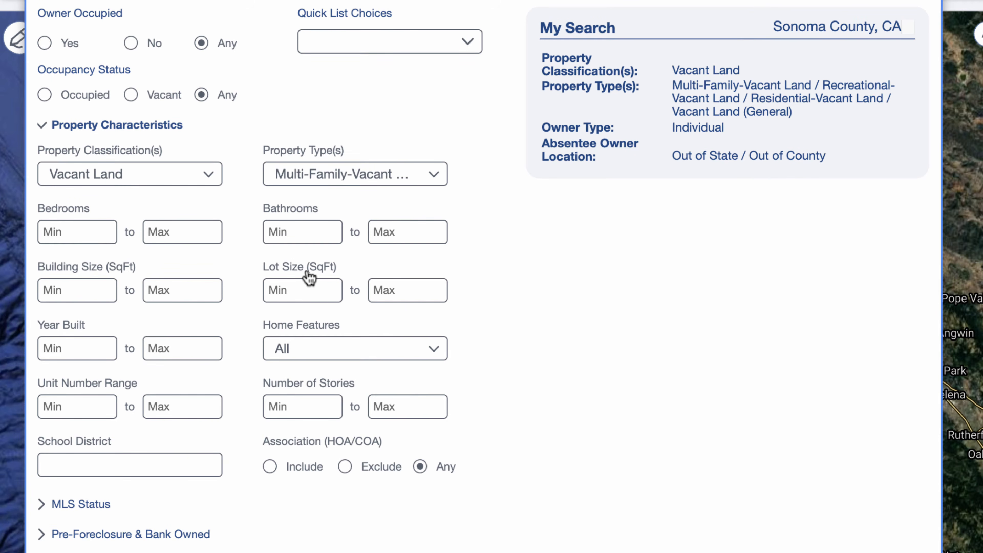
Set the lot size range from 43560 to 217800 square feet
{"action": "left_click", "coordinate": [313, 291]}
{"action": "type", "text": "43560"}
{"action": "left_click", "coordinate": [401, 290]}
{"action": "type", "text": "217800"}
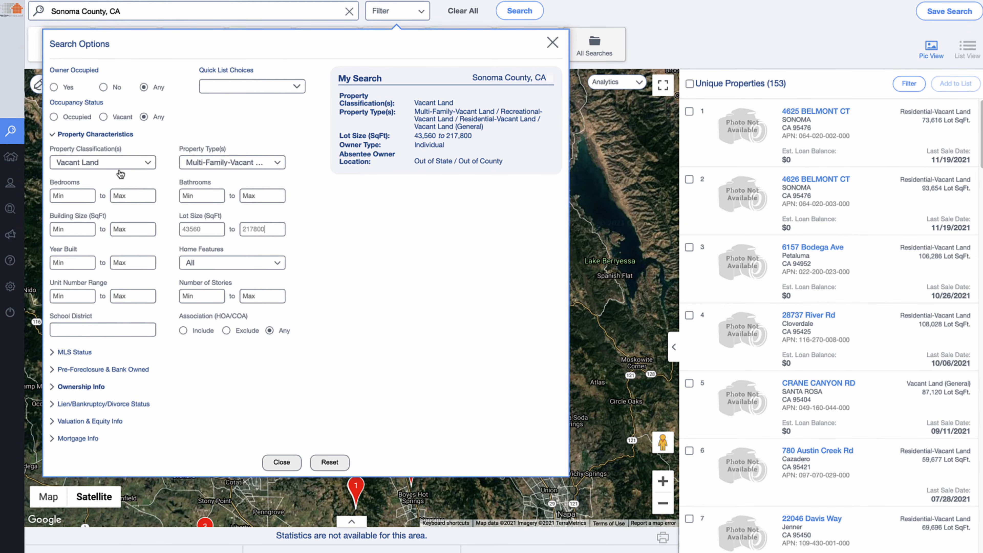
Look through the results, add the Vacant Land quick list to the search criteria, and close the search options
{"action": "scroll", "coordinate": [817, 357], "scroll_direction": "down", "scroll_amount": 15}
{"action": "scroll", "coordinate": [817, 360], "scroll_direction": "down", "scroll_amount": 10}
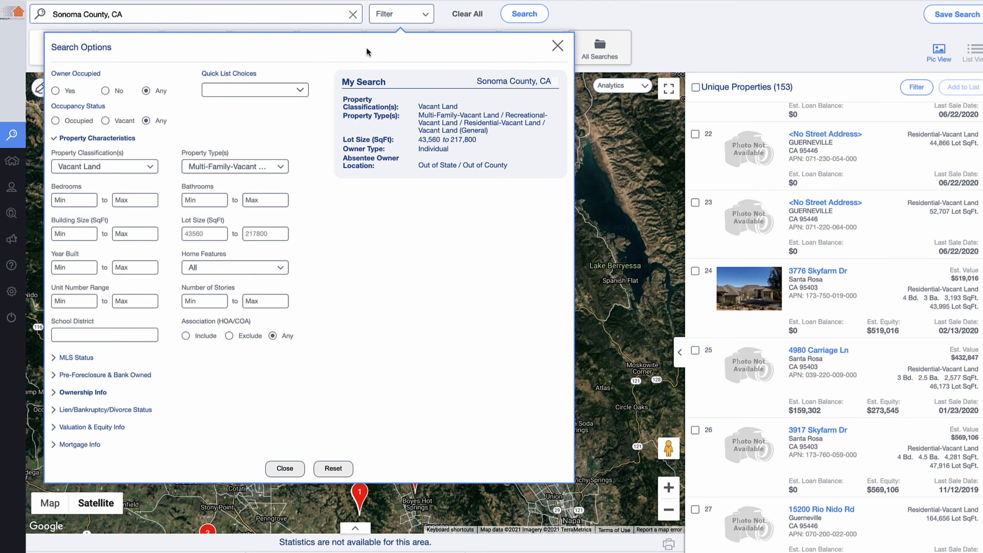
{"action": "left_click", "coordinate": [292, 90]}
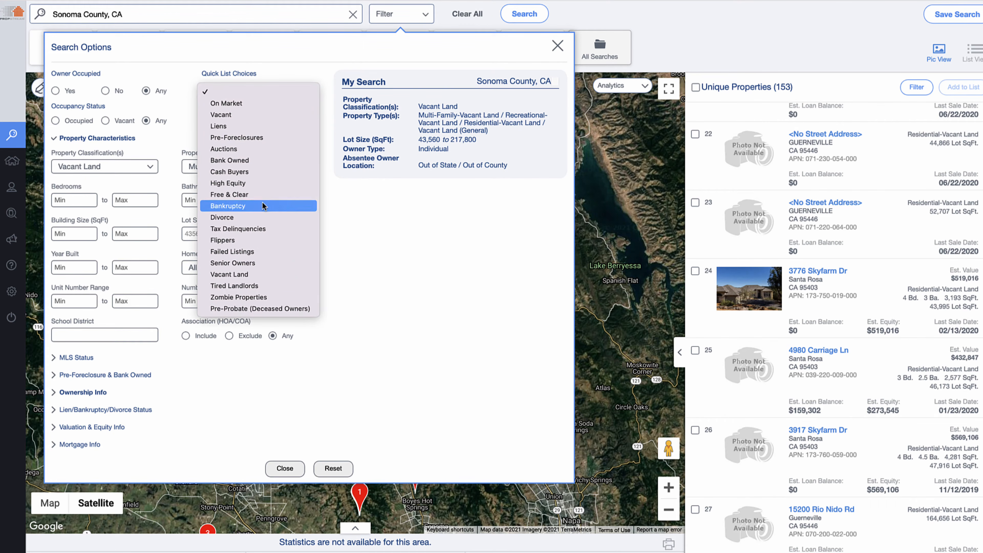
{"action": "left_click", "coordinate": [252, 274]}
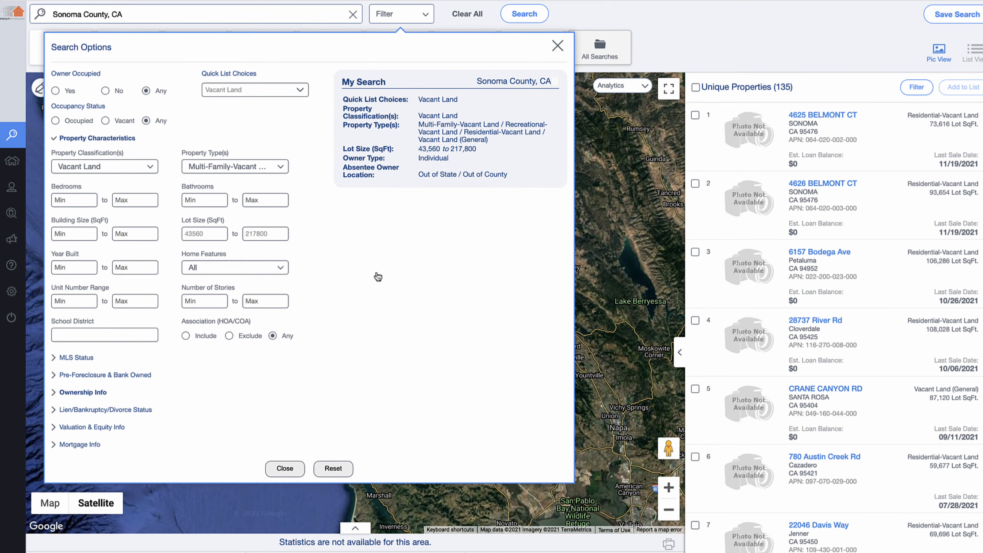
{"action": "left_click", "coordinate": [682, 42]}
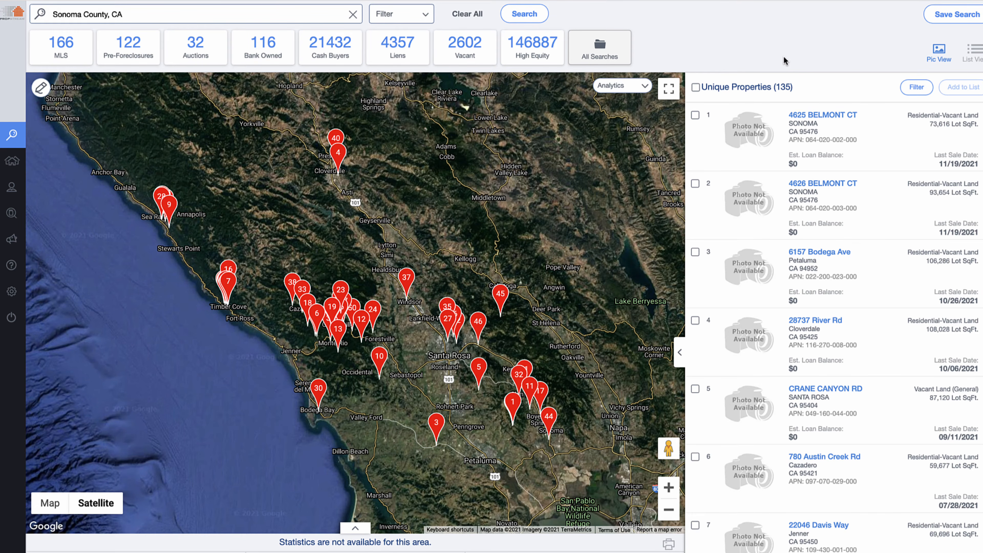
Browse the filtered vacant land results and view the details of the second property in the list
{"action": "scroll", "coordinate": [830, 278], "scroll_direction": "down", "scroll_amount": 1}
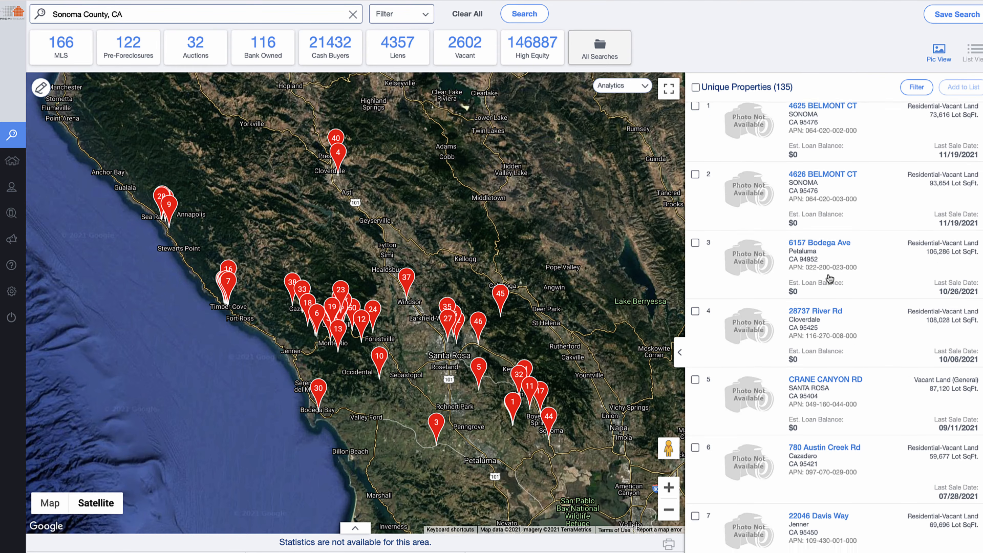
{"action": "scroll", "coordinate": [829, 278], "scroll_direction": "down", "scroll_amount": 5}
{"action": "scroll", "coordinate": [829, 278], "scroll_direction": "up", "scroll_amount": 5}
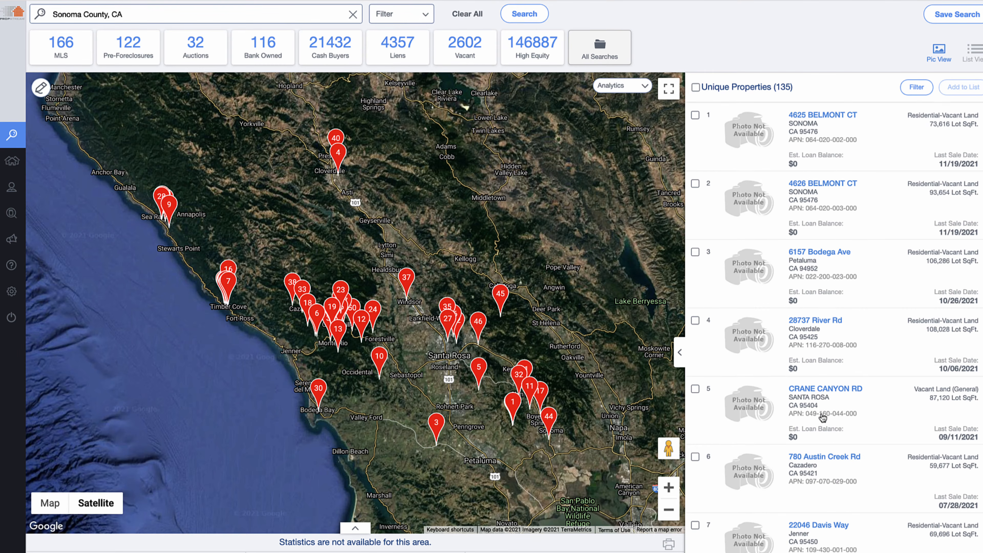
{"action": "left_click", "coordinate": [832, 187]}
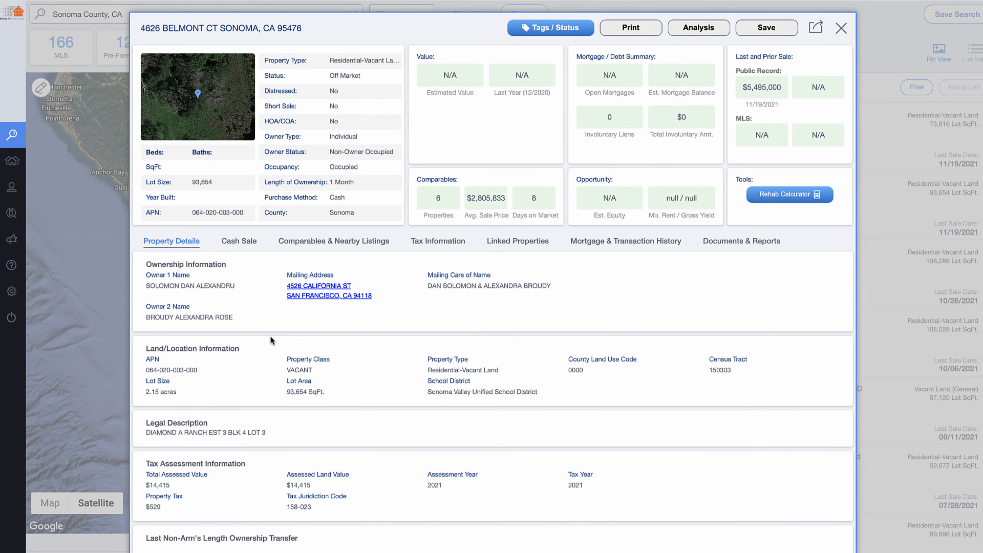
{"action": "left_click", "coordinate": [841, 29]}
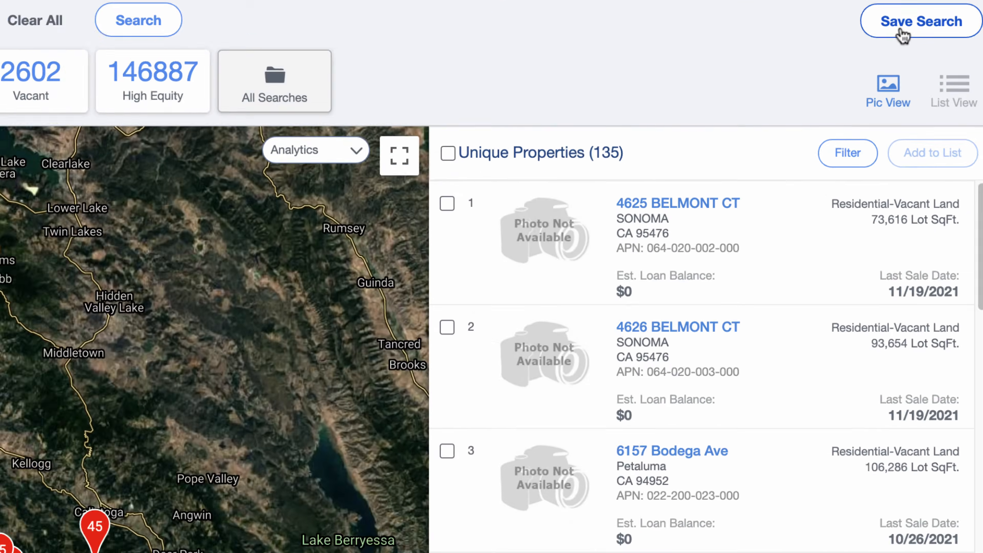
Save the search under the name Sonoma County Land List
{"action": "left_click", "coordinate": [945, 17]}
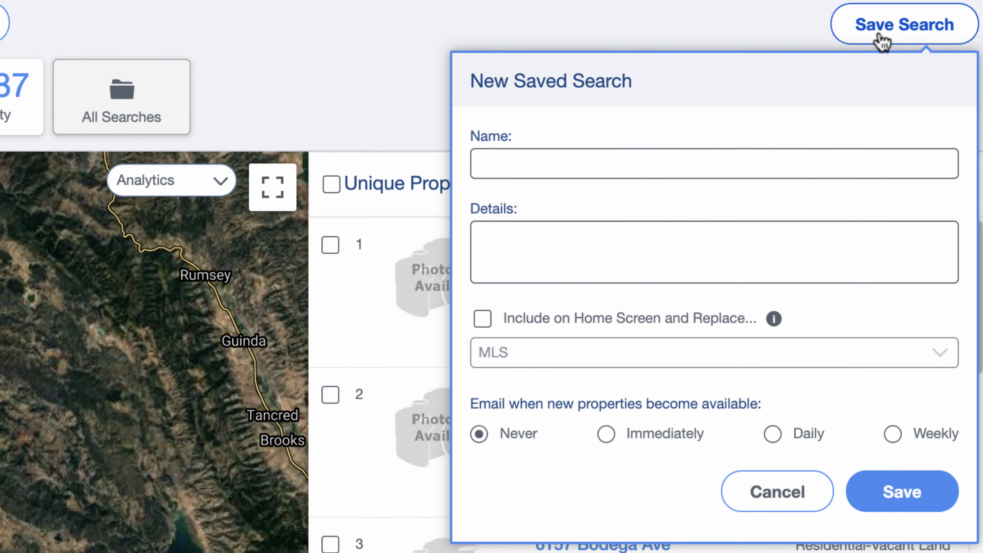
{"action": "left_click", "coordinate": [820, 168]}
{"action": "type", "text": "Sonoma County Land List"}
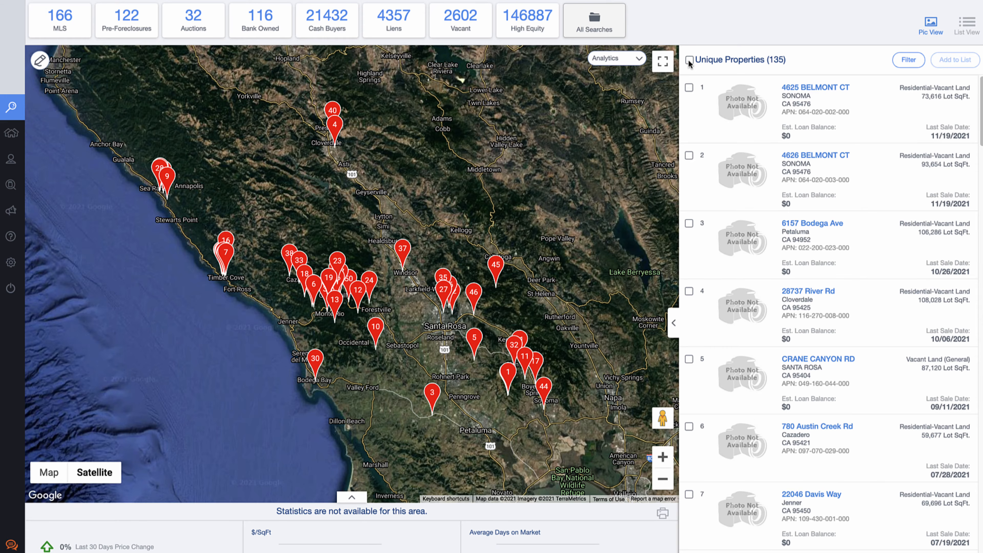
Select all the vacant land results and save them to a new marketing list named Sonoma County Land List
{"action": "left_click", "coordinate": [689, 60]}
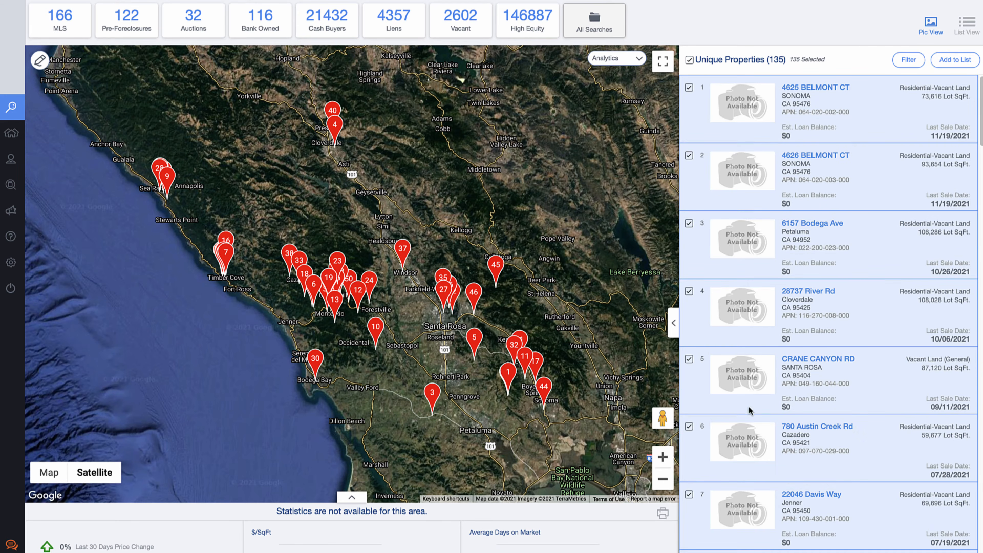
{"action": "scroll", "coordinate": [749, 410], "scroll_direction": "down", "scroll_amount": 20}
{"action": "scroll", "coordinate": [753, 426], "scroll_direction": "up", "scroll_amount": 20}
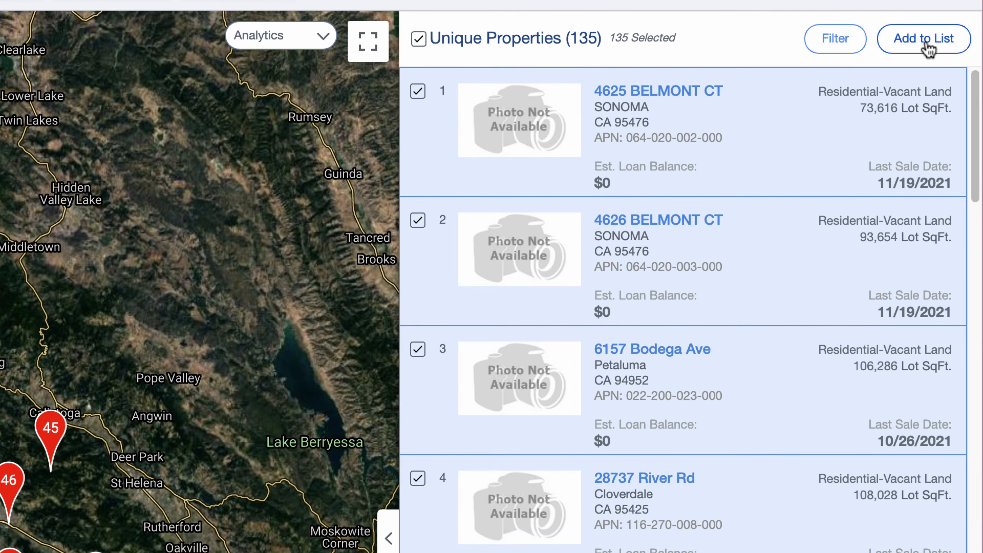
{"action": "left_click", "coordinate": [927, 47]}
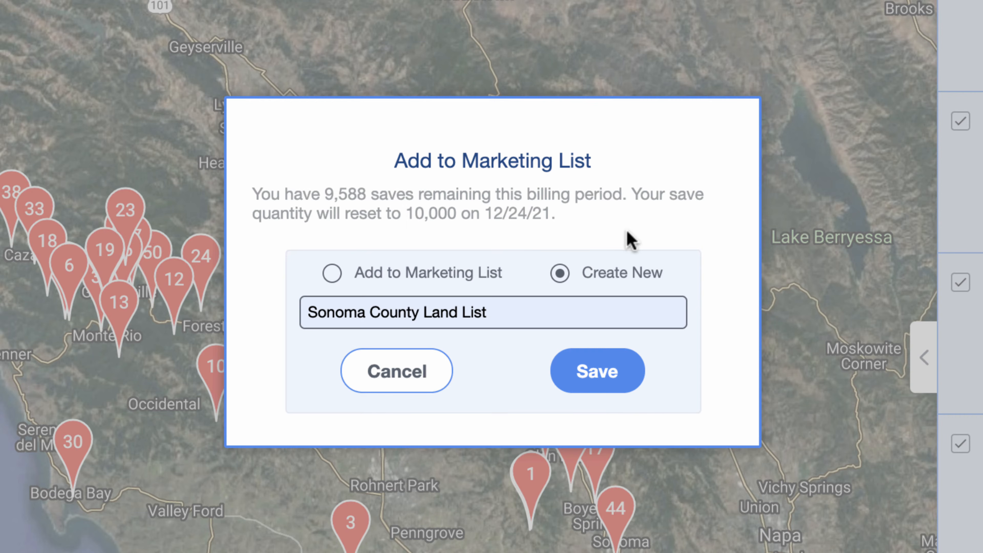
{"action": "left_click", "coordinate": [605, 389]}
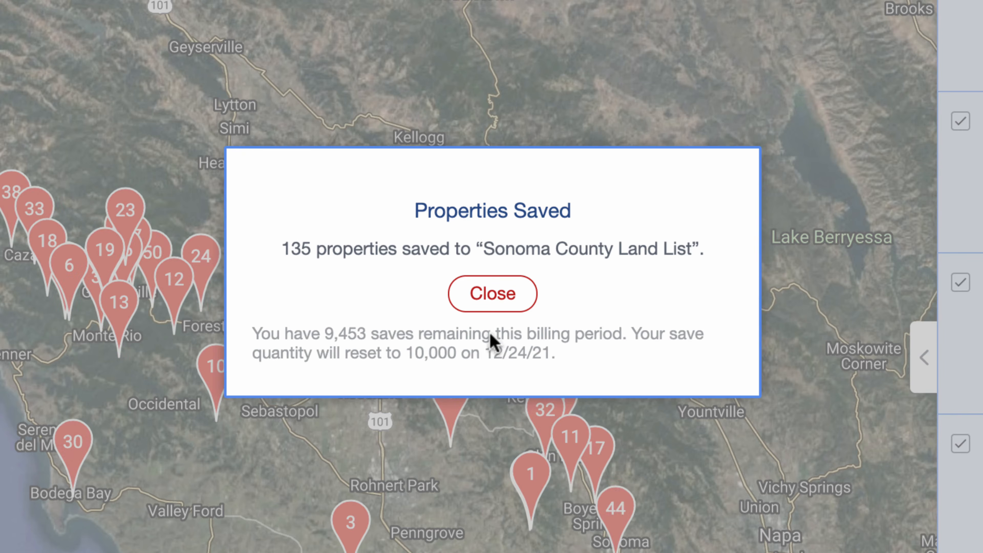
{"action": "left_click", "coordinate": [492, 293]}
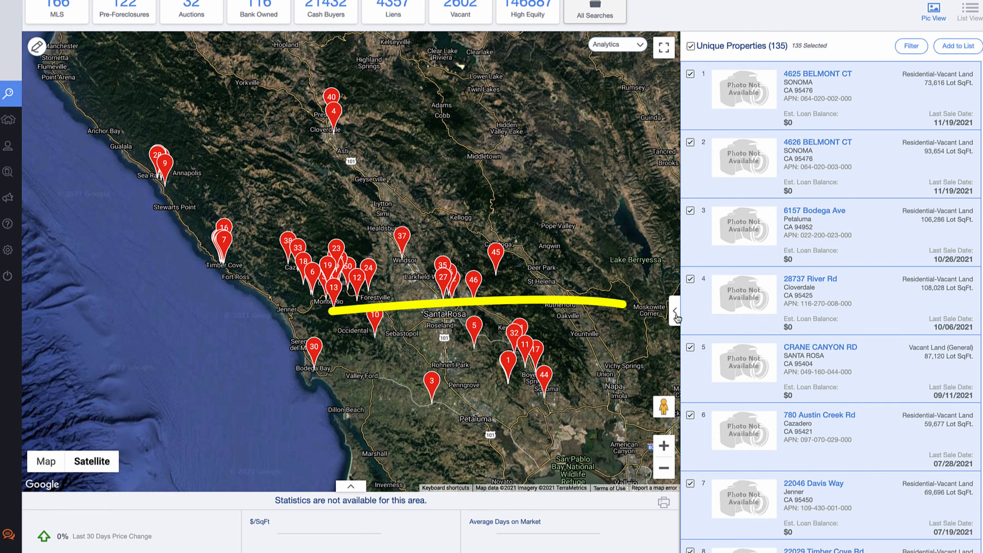
Expand the search results into the full table, look through the property rows, and return to the map view
{"action": "left_click", "coordinate": [675, 311]}
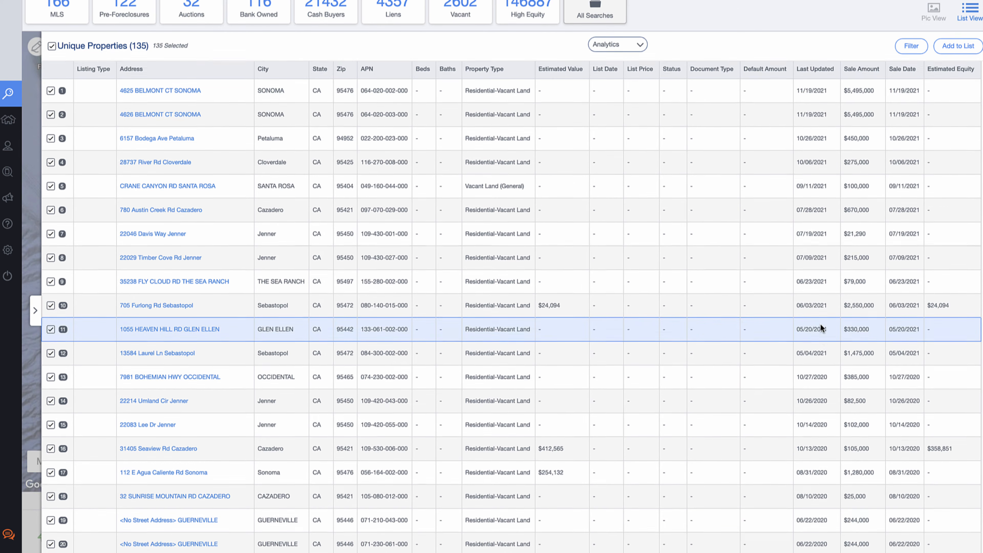
{"action": "scroll", "coordinate": [821, 329], "scroll_direction": "down", "scroll_amount": 6}
{"action": "scroll", "coordinate": [821, 333], "scroll_direction": "down", "scroll_amount": 3}
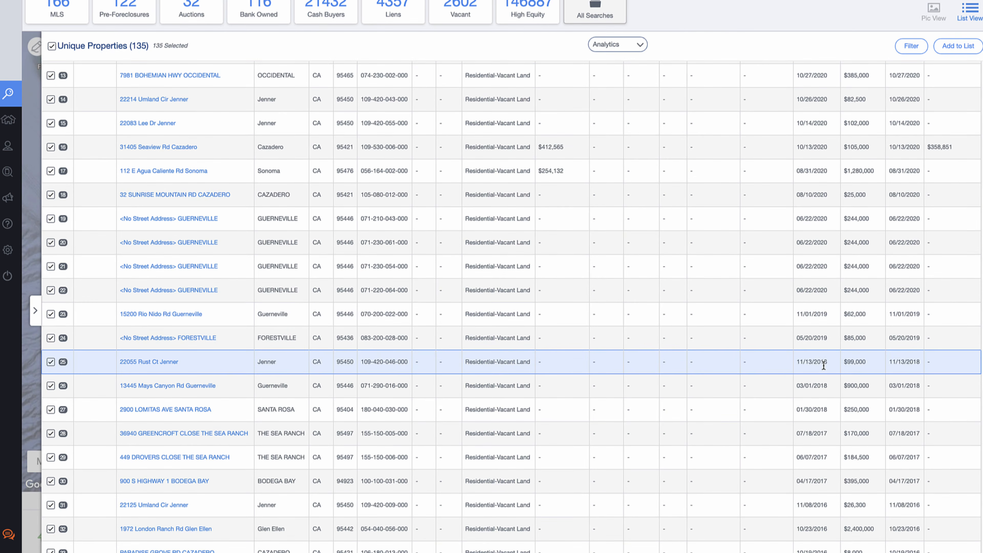
{"action": "scroll", "coordinate": [825, 360], "scroll_direction": "up", "scroll_amount": 8}
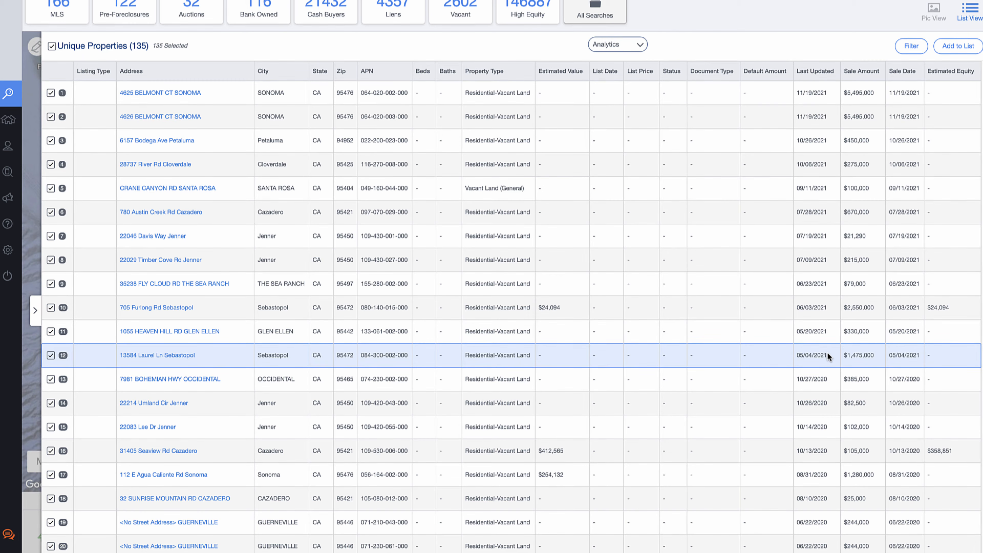
{"action": "left_click", "coordinate": [36, 312]}
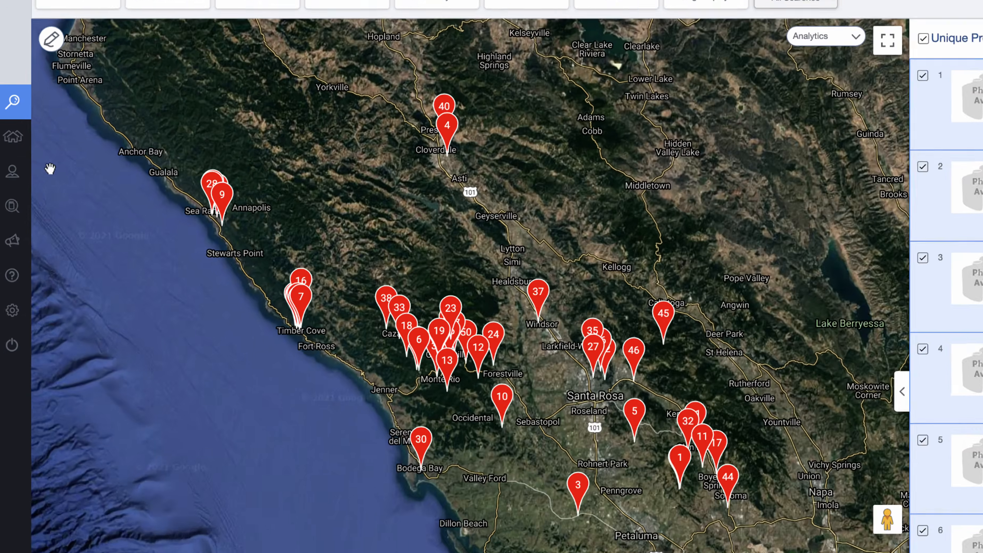
Open the Sonoma County Land List marketing list in My Properties and look through its properties
{"action": "mouse_move", "coordinate": [10, 150]}
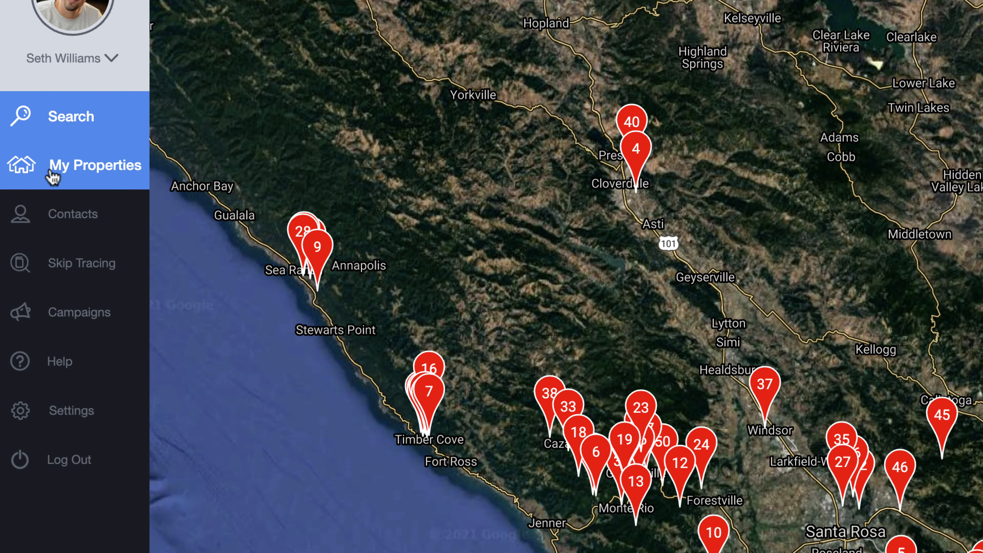
{"action": "left_click", "coordinate": [51, 172]}
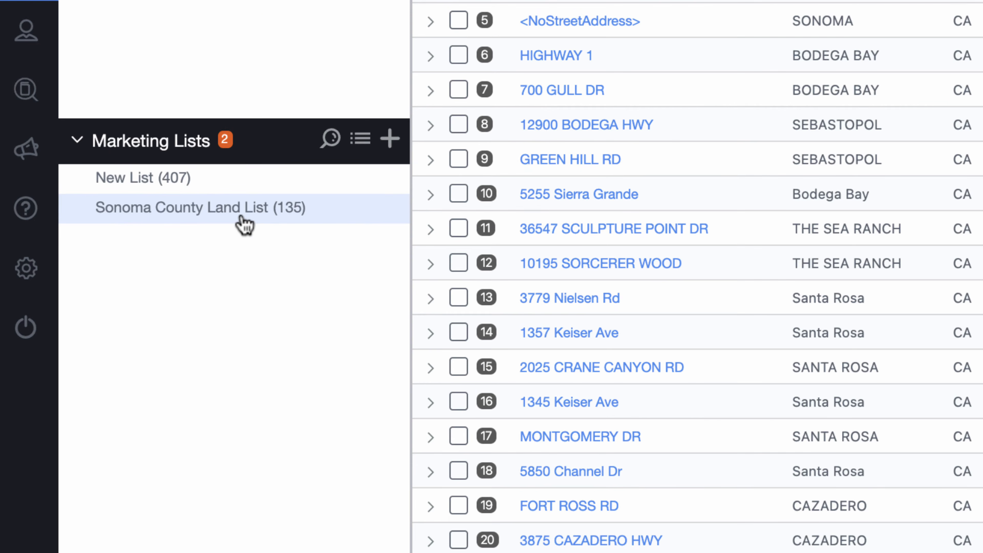
{"action": "left_click", "coordinate": [243, 223]}
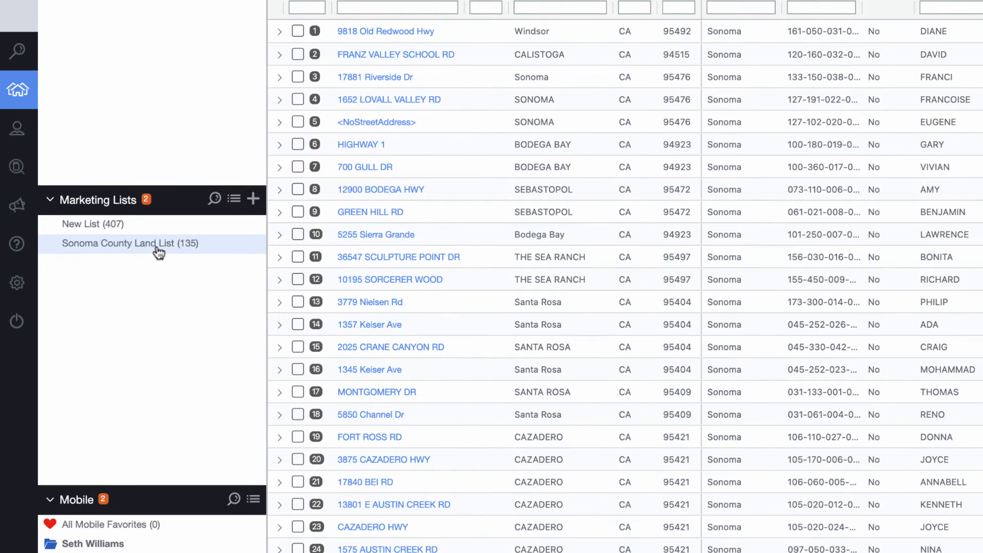
{"action": "scroll", "coordinate": [687, 448], "scroll_direction": "down", "scroll_amount": 2}
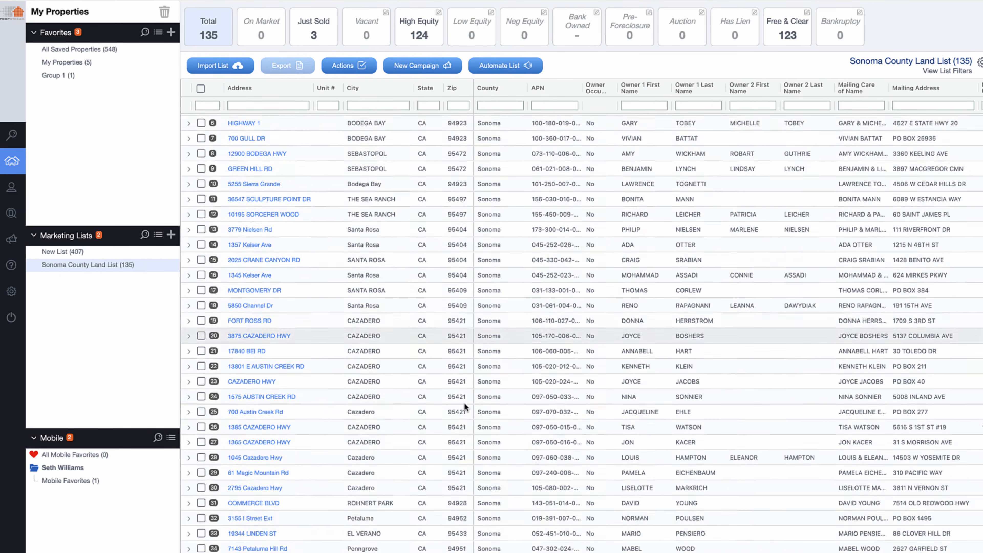
{"action": "scroll", "coordinate": [464, 407], "scroll_direction": "up", "scroll_amount": 2}
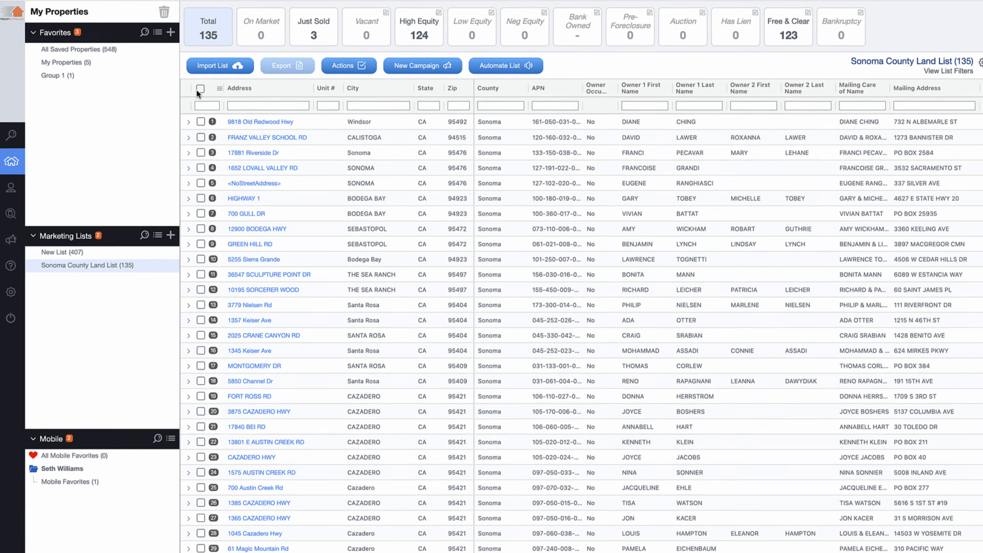
Select every property in the Sonoma County Land List and export them to a file
{"action": "left_click", "coordinate": [200, 88]}
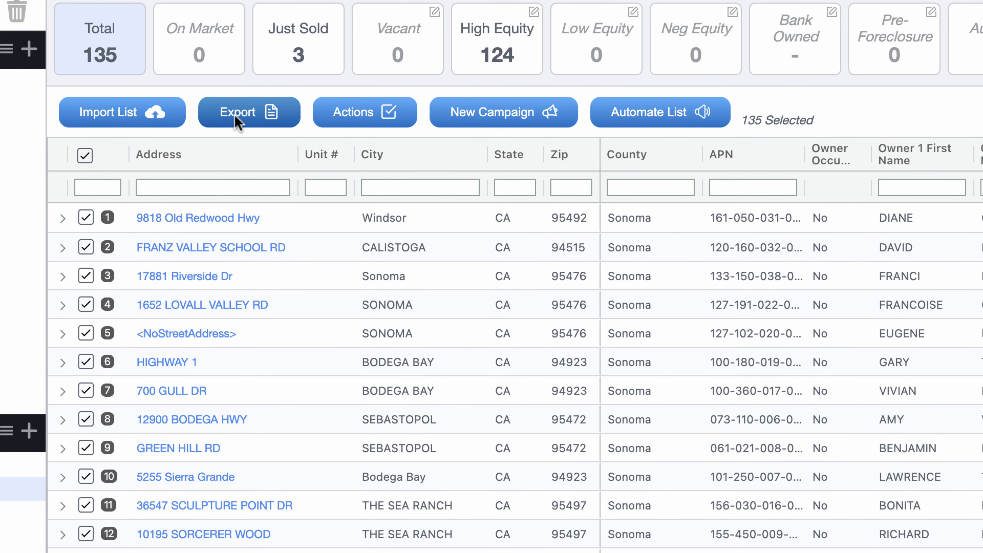
{"action": "left_click", "coordinate": [237, 116]}
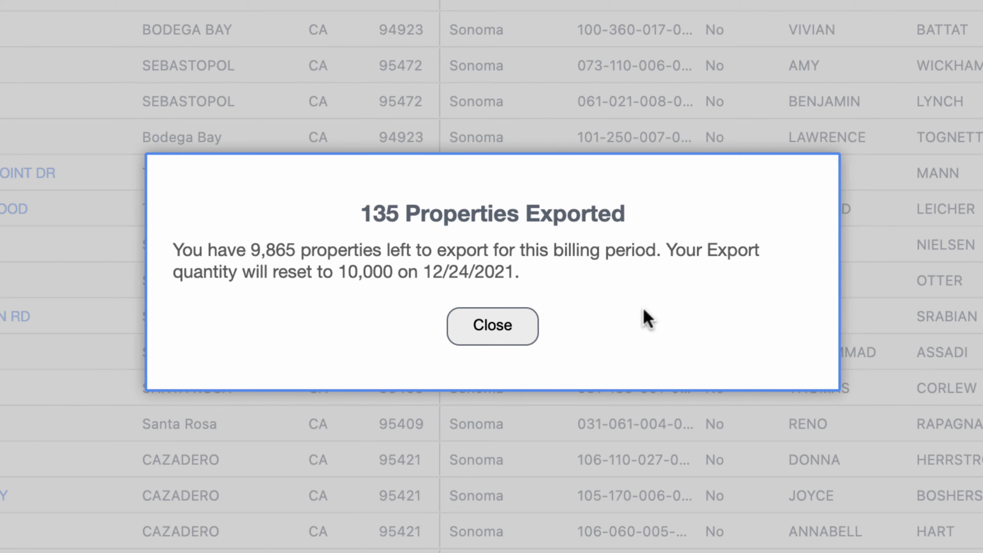
{"action": "left_click", "coordinate": [492, 329]}
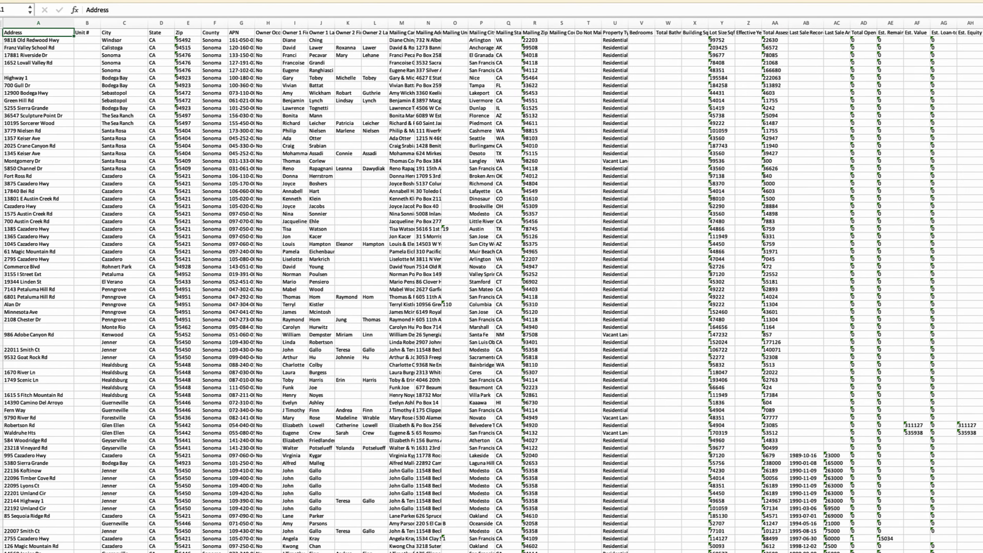
Look across all columns of the exported spreadsheet and select the Lot Size column
{"action": "scroll", "coordinate": [805, 184], "scroll_direction": "right", "scroll_amount": 18}
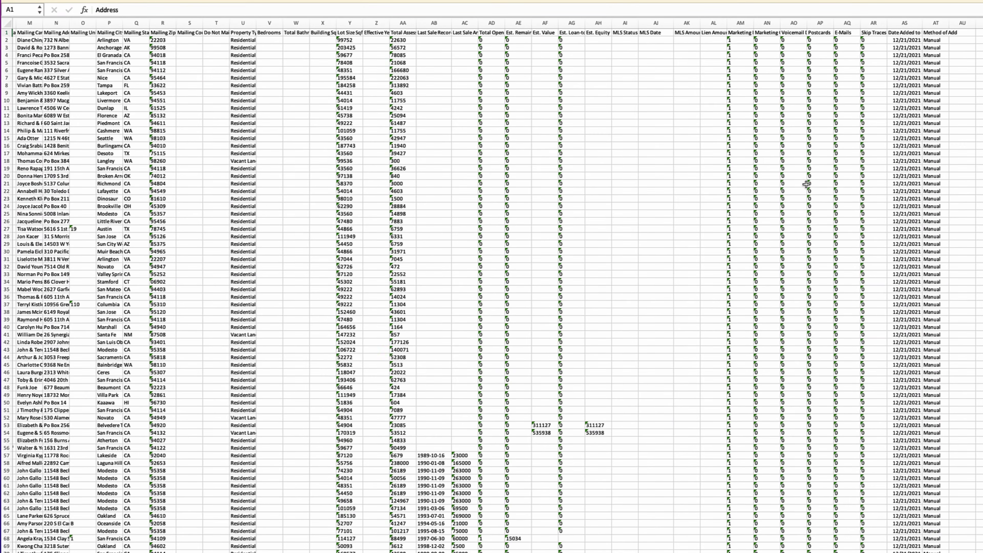
{"action": "scroll", "coordinate": [799, 203], "scroll_direction": "left", "scroll_amount": 10}
{"action": "scroll", "coordinate": [799, 206], "scroll_direction": "left", "scroll_amount": 10}
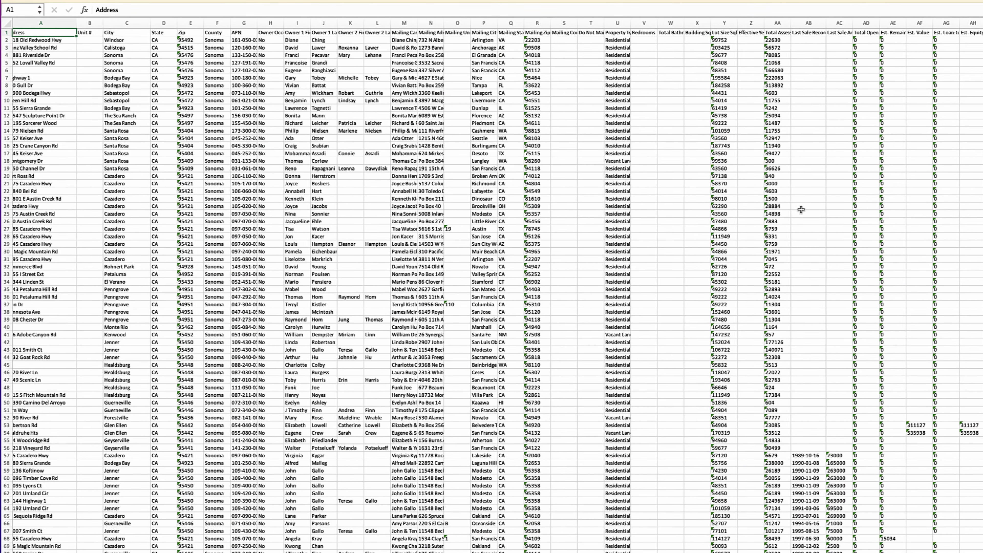
{"action": "scroll", "coordinate": [801, 209], "scroll_direction": "left", "scroll_amount": 1}
{"action": "left_click", "coordinate": [675, 243]}
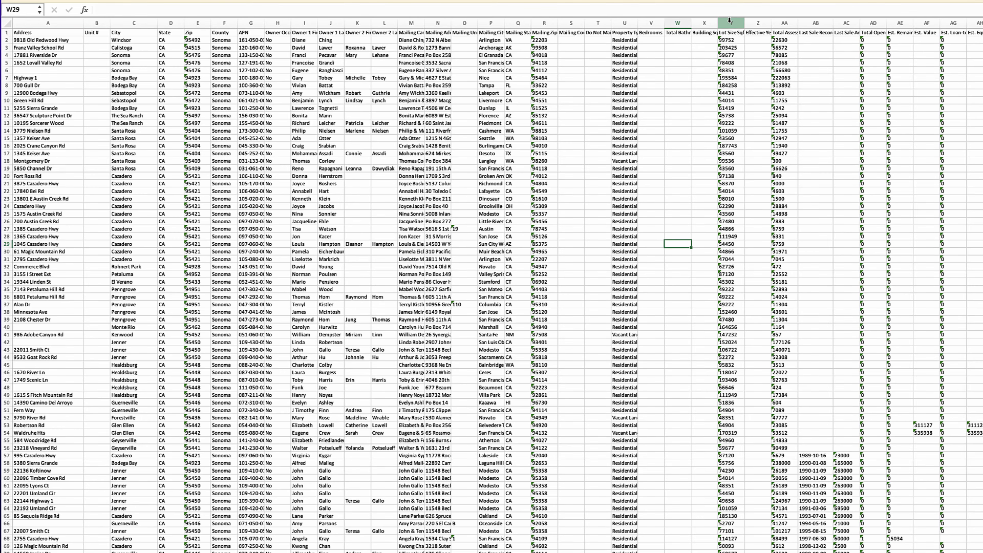
{"action": "left_click", "coordinate": [729, 21]}
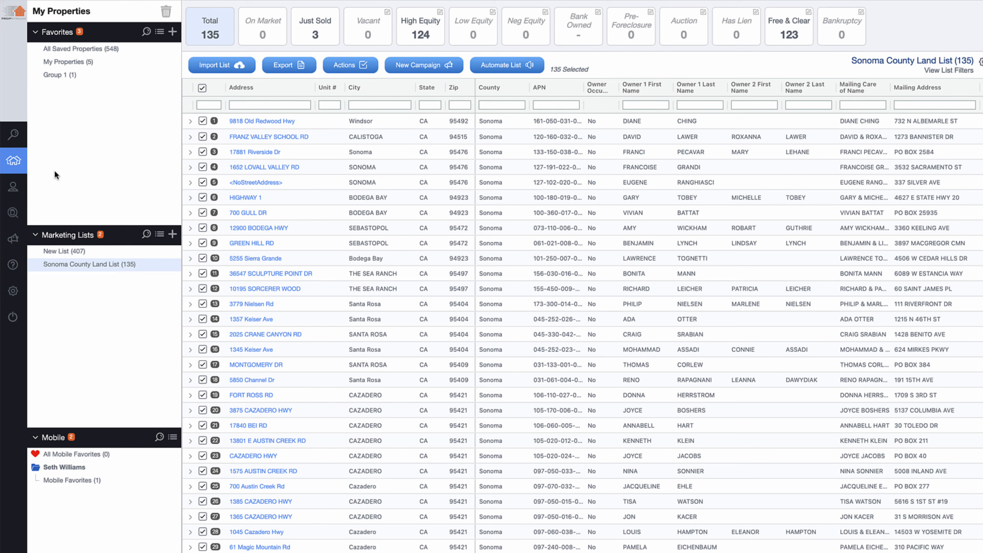
Open Campaigns in PropStream, view the pricing and size options for a new postcard campaign, and cancel it
{"action": "mouse_move", "coordinate": [12, 197]}
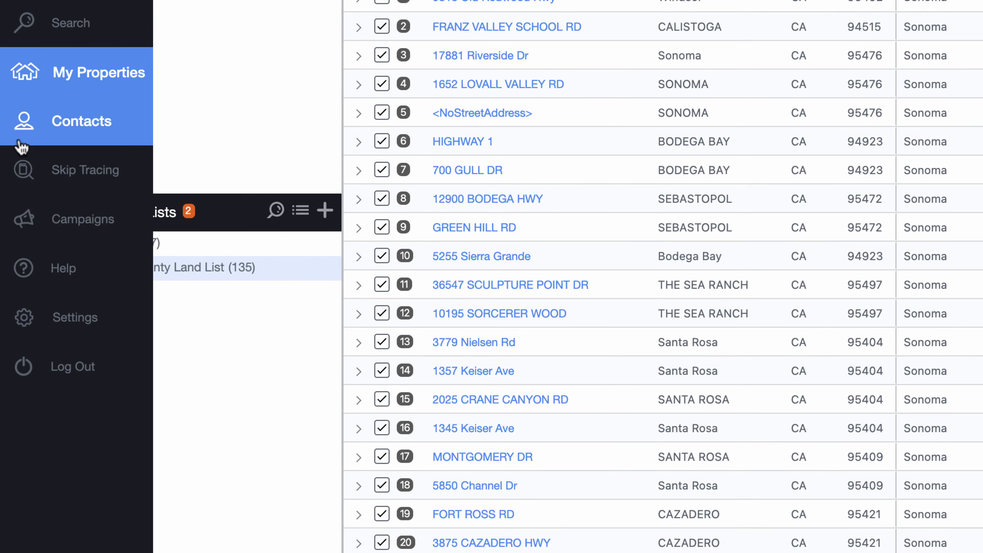
{"action": "left_click", "coordinate": [57, 225]}
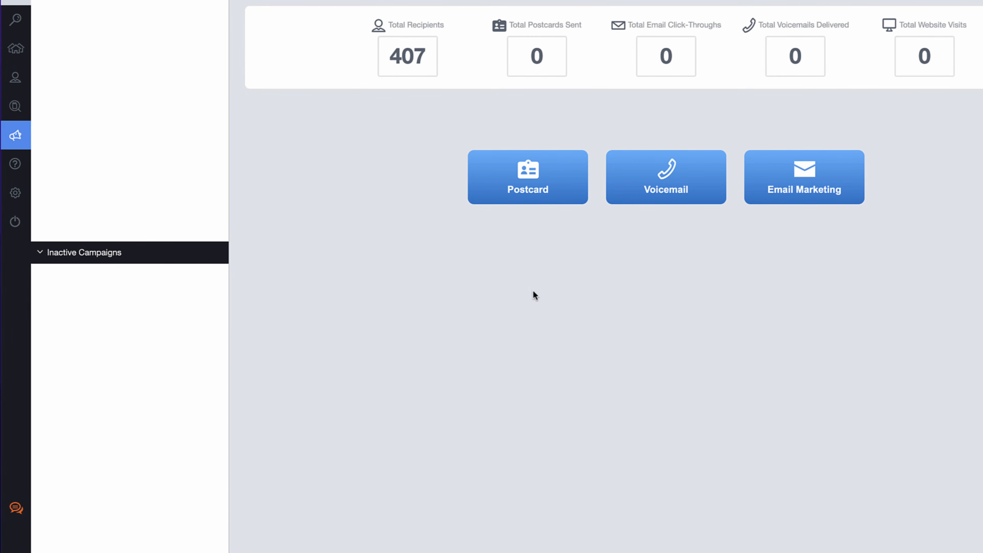
{"action": "left_click", "coordinate": [553, 199]}
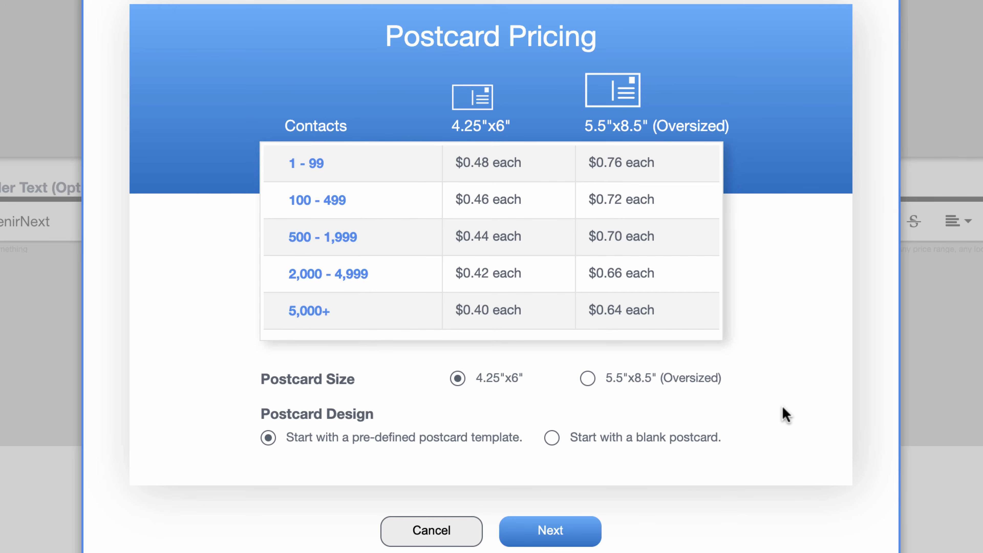
{"action": "left_click", "coordinate": [456, 540]}
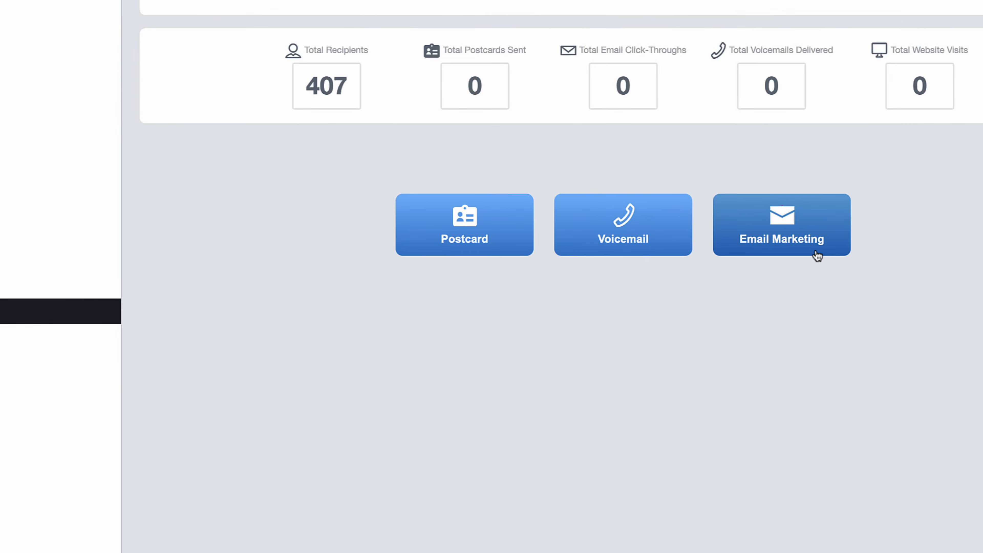
View the email settings for a new email marketing campaign and cancel them
{"action": "left_click", "coordinate": [814, 250]}
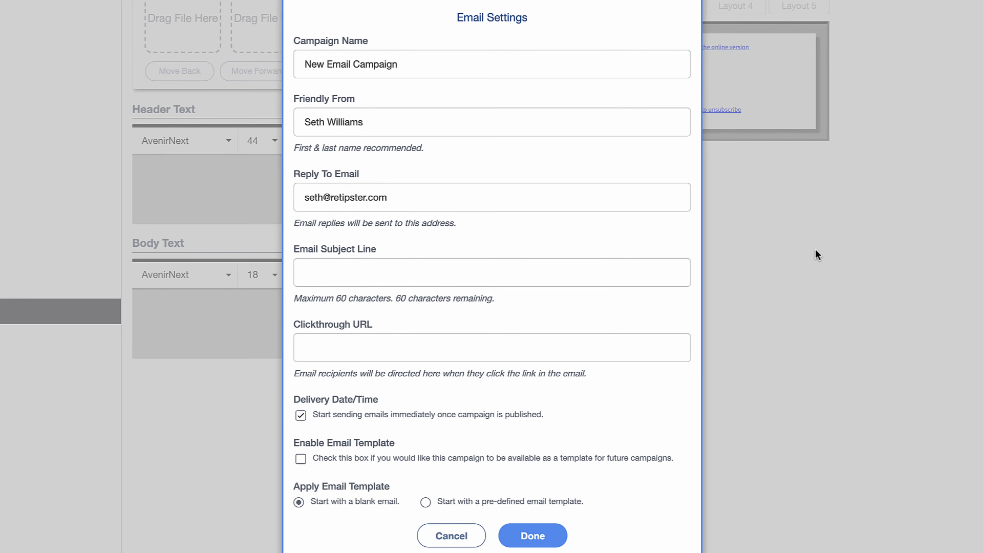
{"action": "left_click", "coordinate": [469, 536]}
{"action": "left_click", "coordinate": [469, 538]}
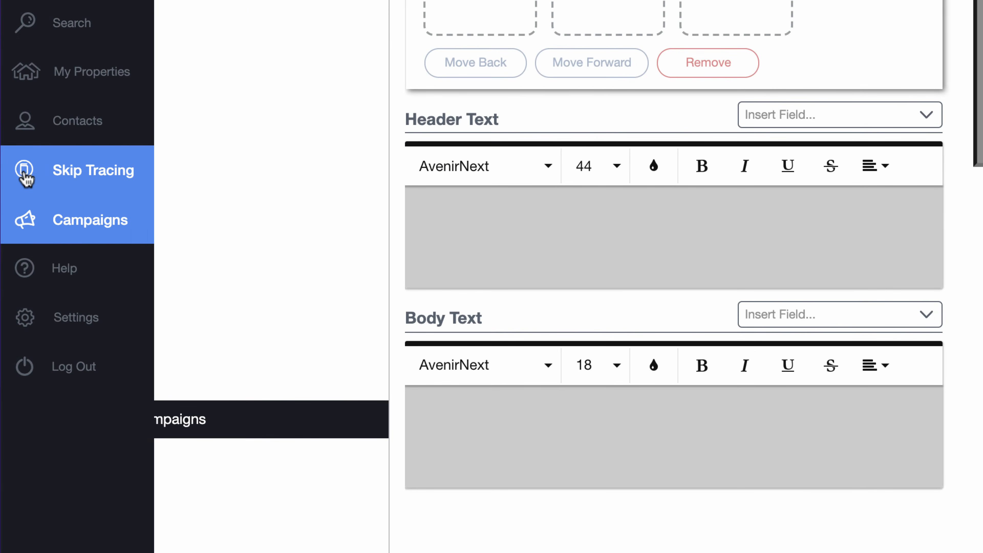
Start a skip trace and load the Sonoma County Land List as the available contacts
{"action": "left_click", "coordinate": [59, 176]}
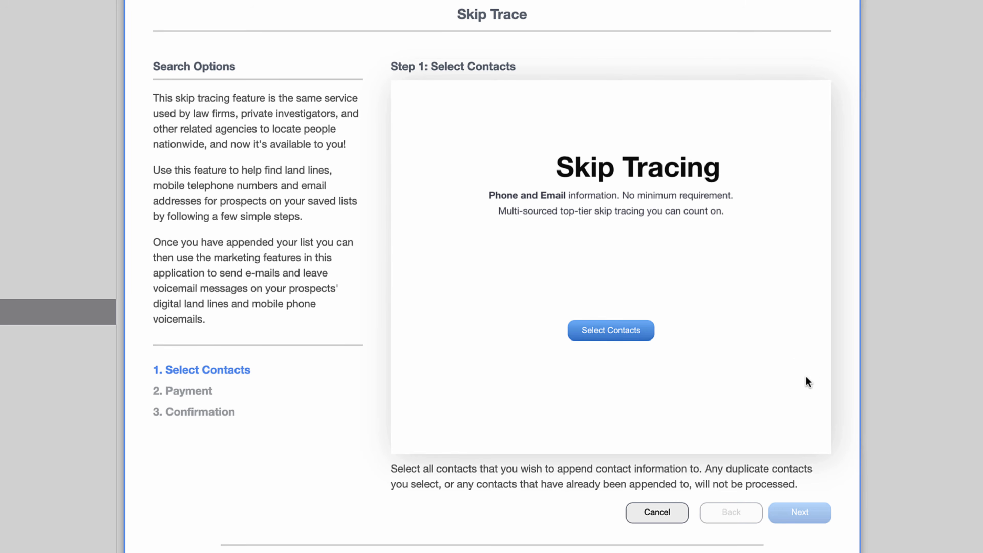
{"action": "left_click", "coordinate": [635, 331]}
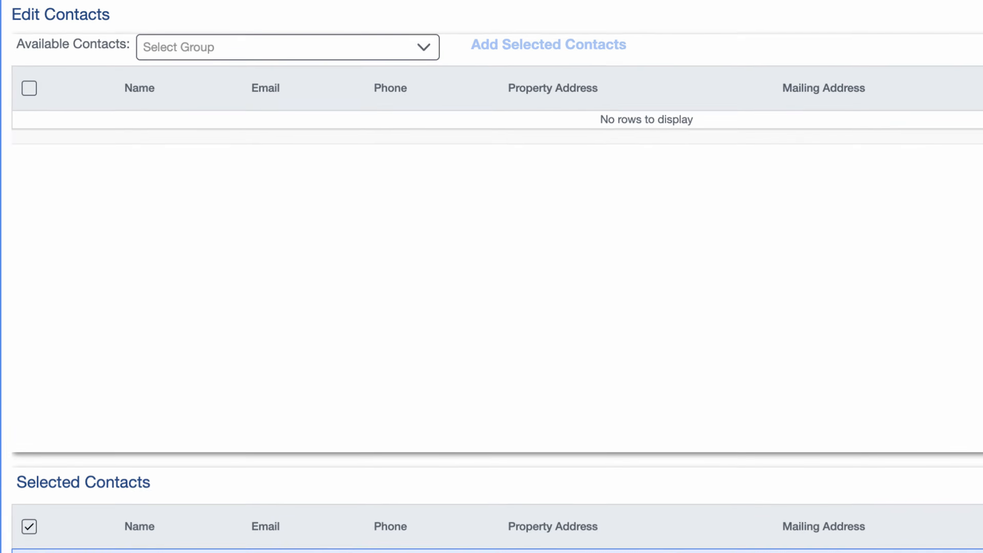
{"action": "left_click", "coordinate": [356, 3]}
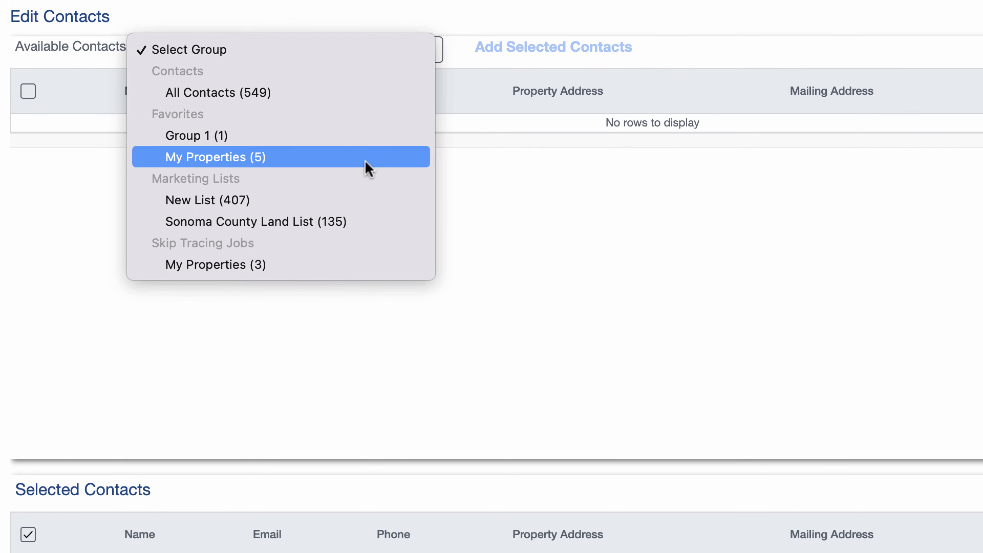
{"action": "left_click", "coordinate": [380, 222]}
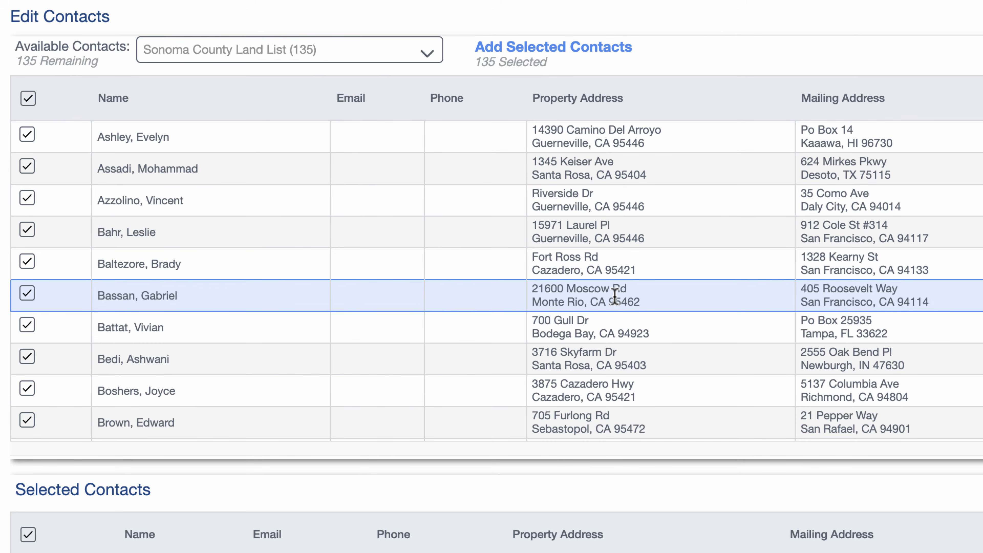
Look through the available contacts, add all of them to the skip trace selection, and confirm it
{"action": "scroll", "coordinate": [302, 248], "scroll_direction": "down", "scroll_amount": 15}
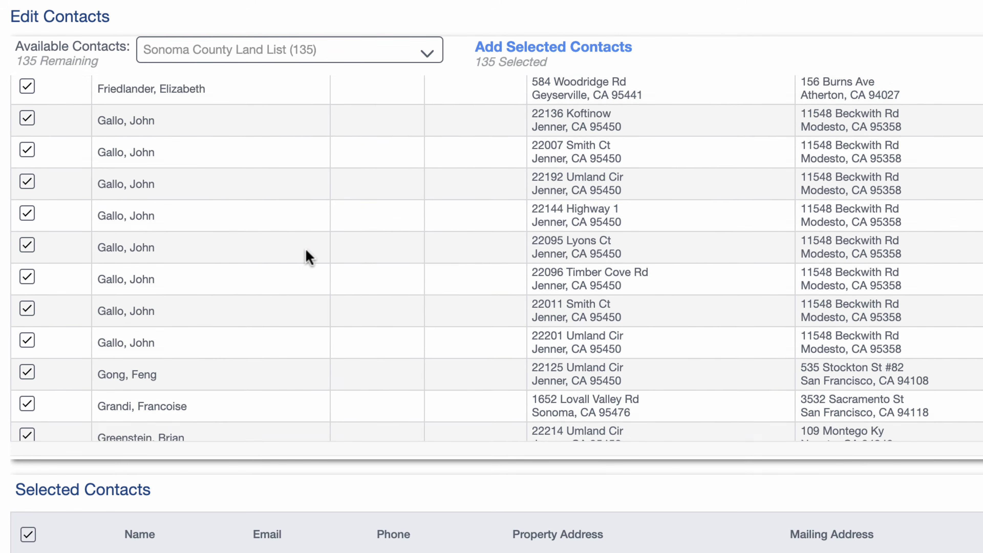
{"action": "scroll", "coordinate": [303, 252], "scroll_direction": "up", "scroll_amount": 15}
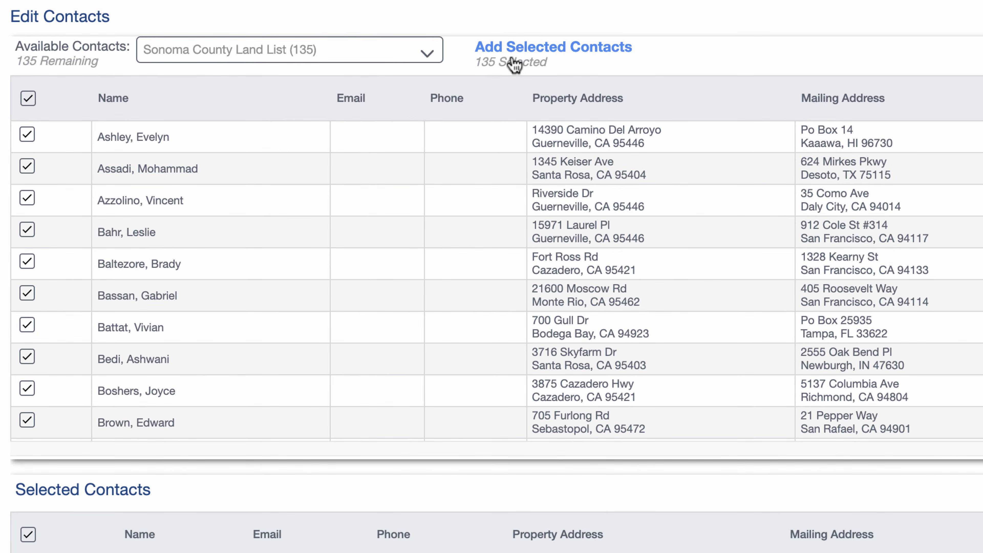
{"action": "left_click", "coordinate": [516, 52]}
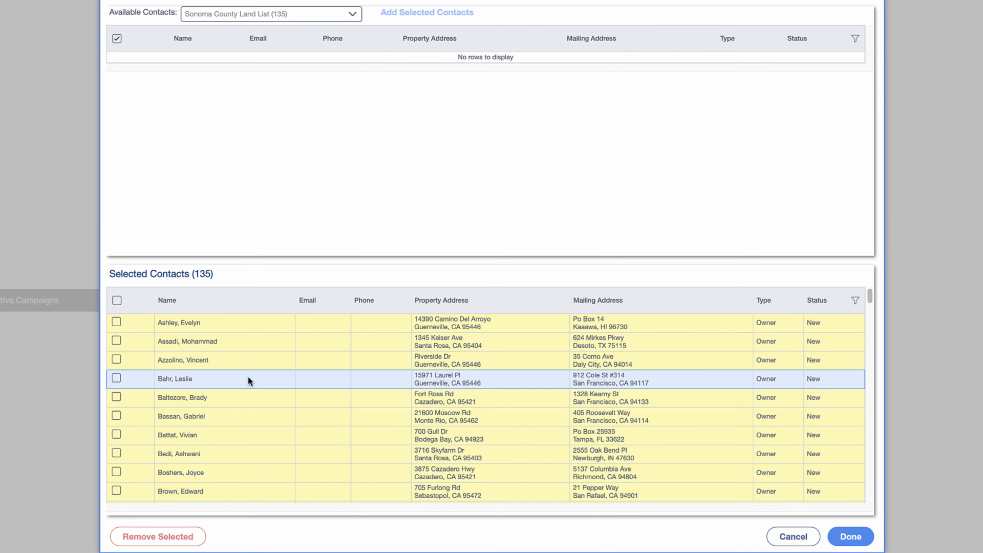
{"action": "left_click", "coordinate": [857, 536]}
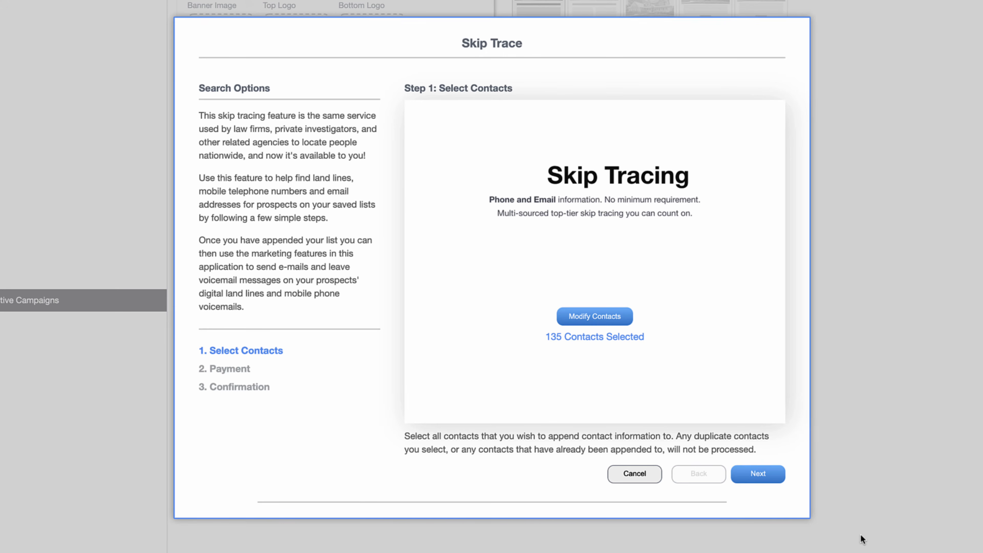
Place the skip trace order for the selected contacts, accepting the National "Do Not Call" Registry certification
{"action": "left_click", "coordinate": [759, 474]}
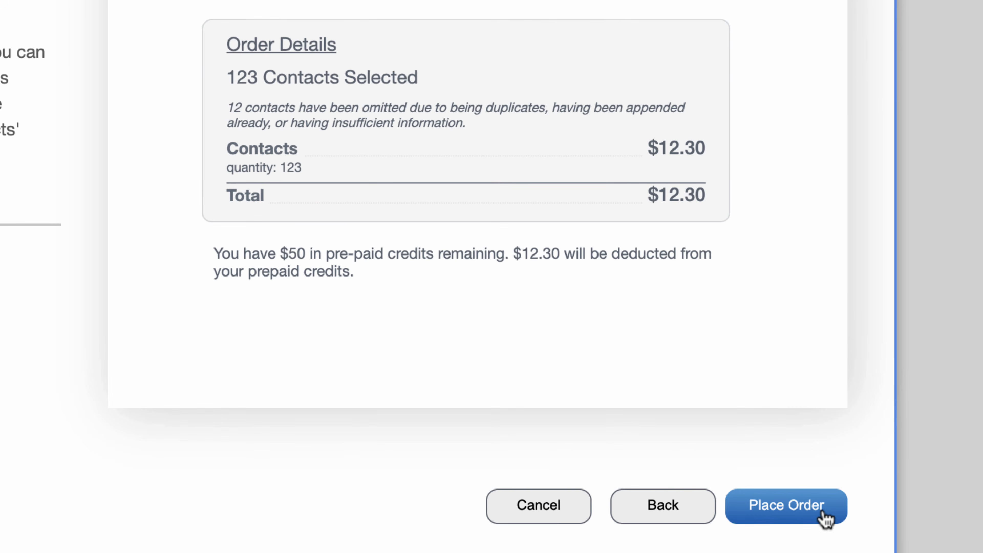
{"action": "left_click", "coordinate": [823, 512]}
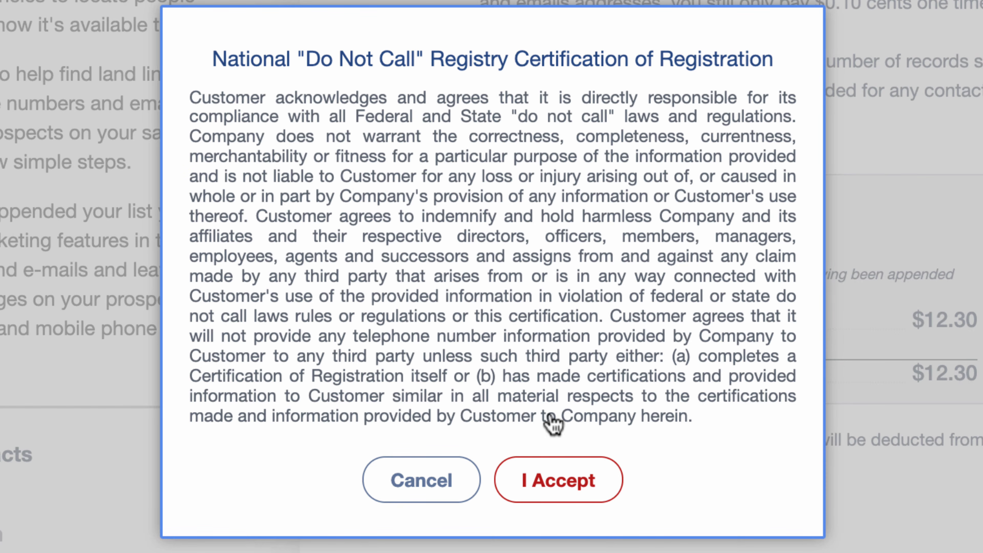
{"action": "left_click", "coordinate": [578, 498]}
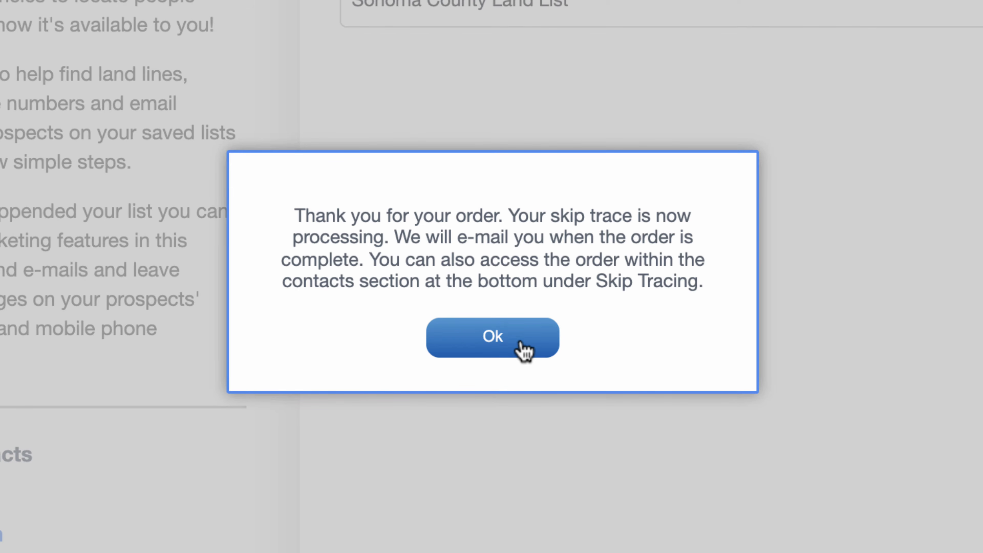
{"action": "left_click", "coordinate": [521, 343]}
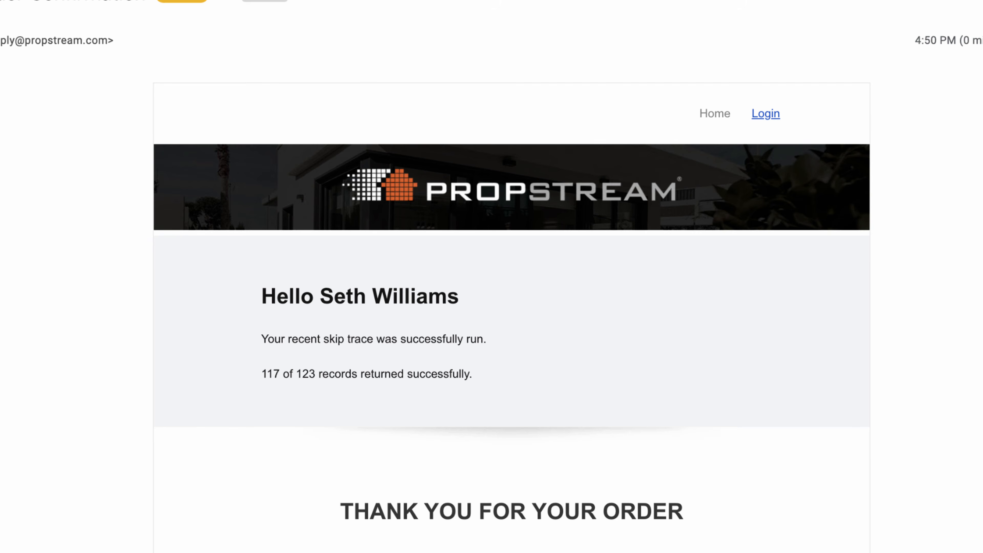
Read the skip trace order confirmation email and return to the PropStream property search
{"action": "scroll", "coordinate": [492, 276], "scroll_direction": "down", "scroll_amount": 1}
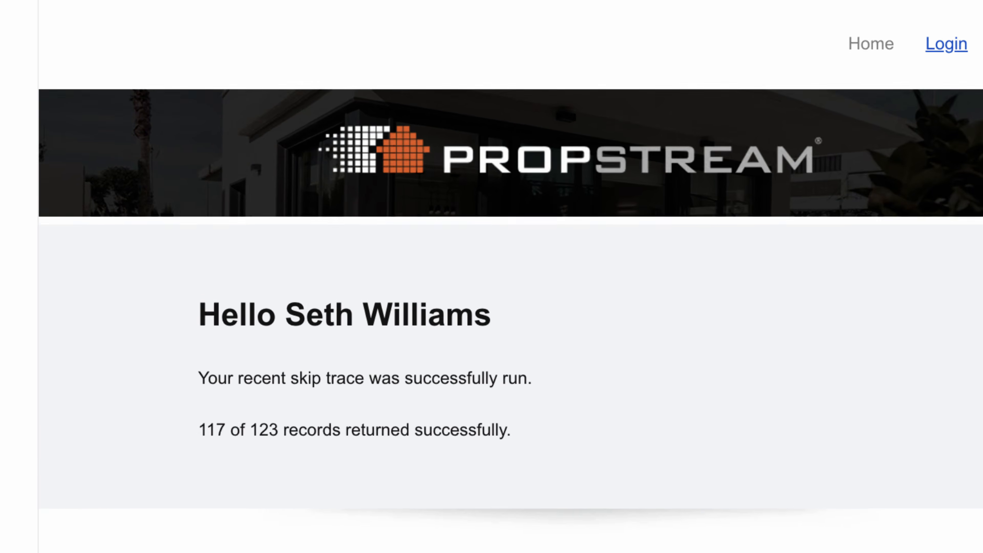
{"action": "scroll", "coordinate": [492, 277], "scroll_direction": "down", "scroll_amount": 1}
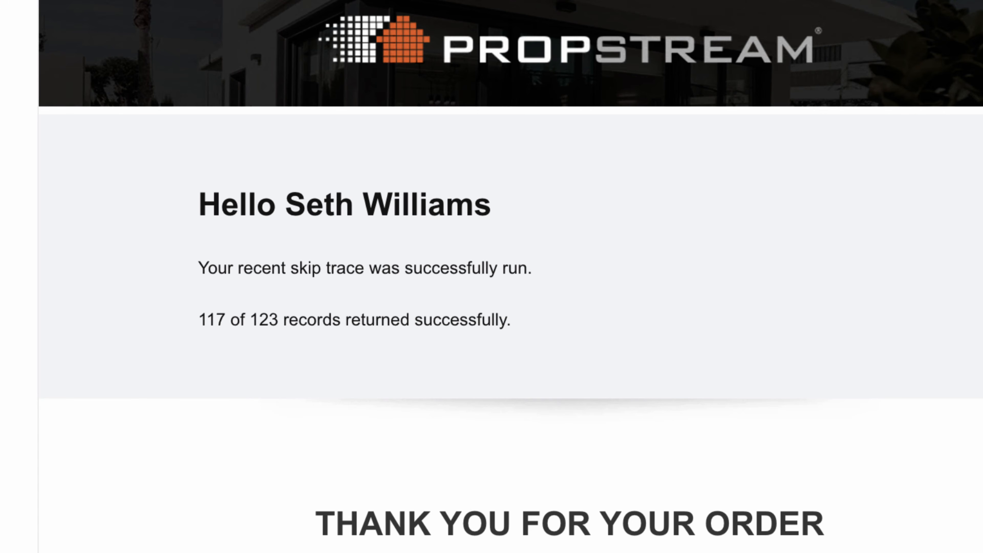
{"action": "scroll", "coordinate": [511, 276], "scroll_direction": "down", "scroll_amount": 3}
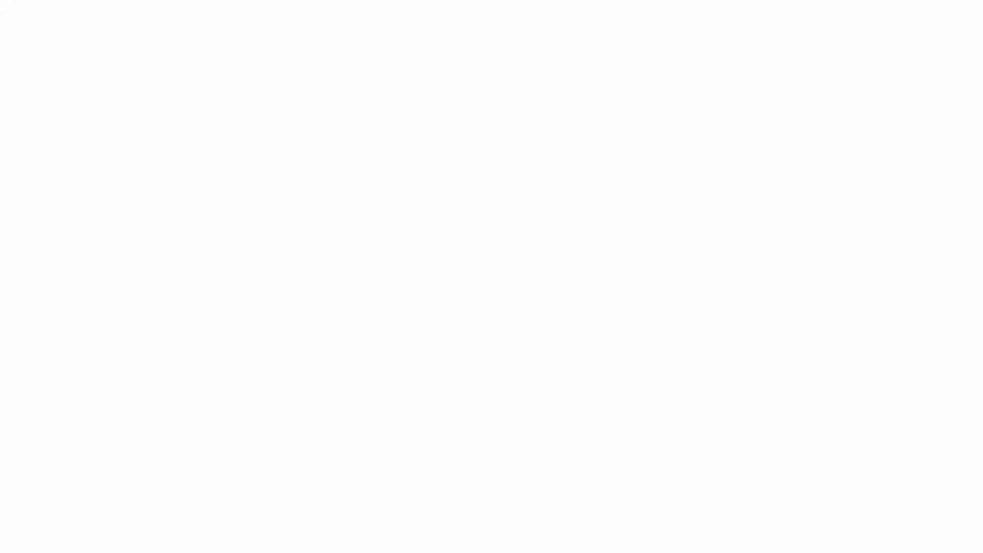
{"action": "left_click", "coordinate": [377, 380]}
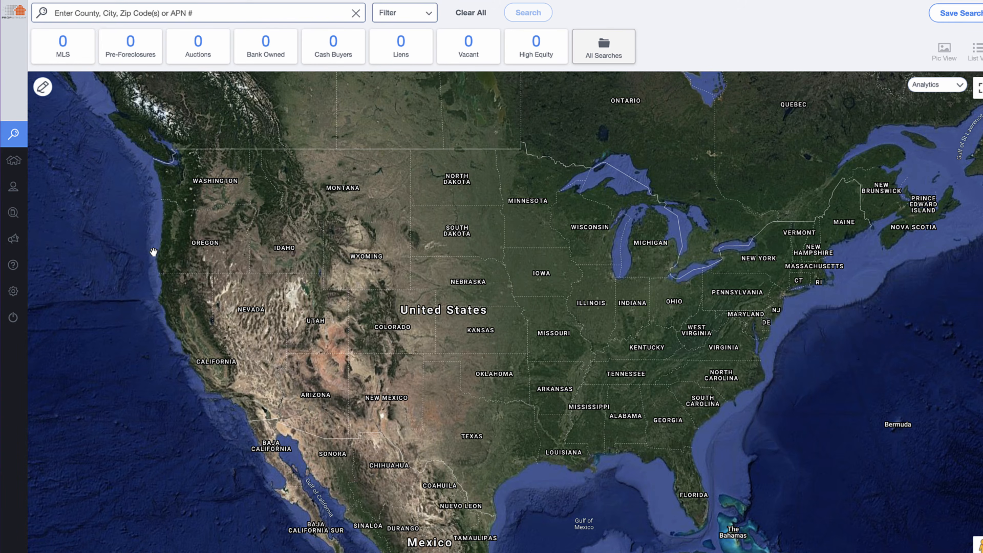
Open the skip-traced Sonoma County Land List in My Contacts and examine the appended emails and phone numbers
{"action": "left_click", "coordinate": [22, 194]}
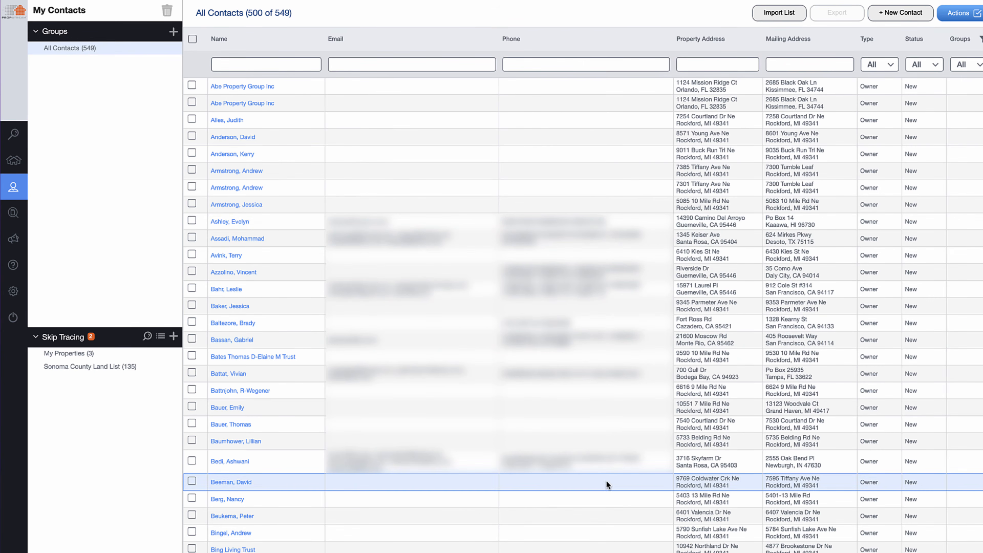
{"action": "left_click", "coordinate": [96, 368]}
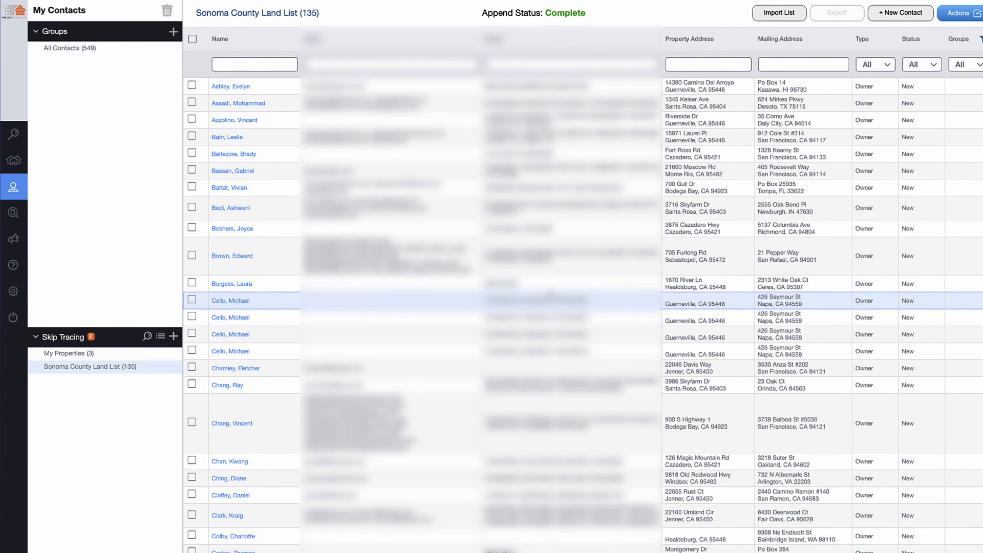
{"action": "scroll", "coordinate": [457, 406], "scroll_direction": "down", "scroll_amount": 7}
{"action": "scroll", "coordinate": [457, 406], "scroll_direction": "down", "scroll_amount": 10}
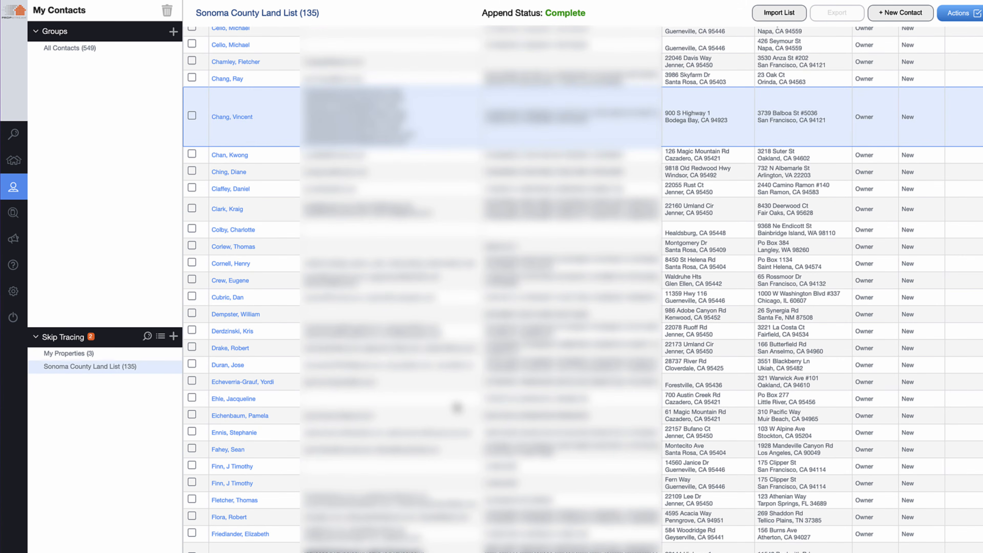
{"action": "scroll", "coordinate": [457, 407], "scroll_direction": "down", "scroll_amount": 15}
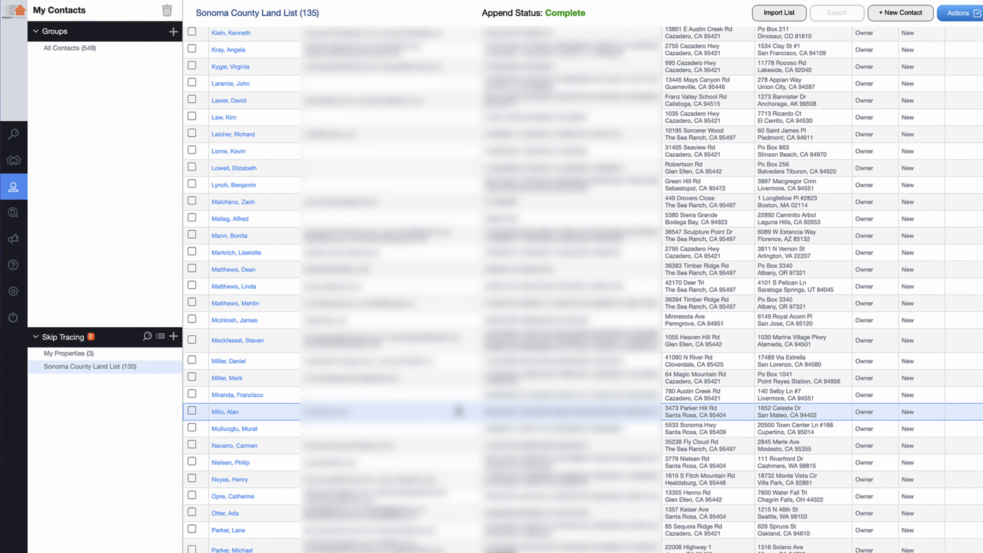
{"action": "scroll", "coordinate": [459, 411], "scroll_direction": "up", "scroll_amount": 20}
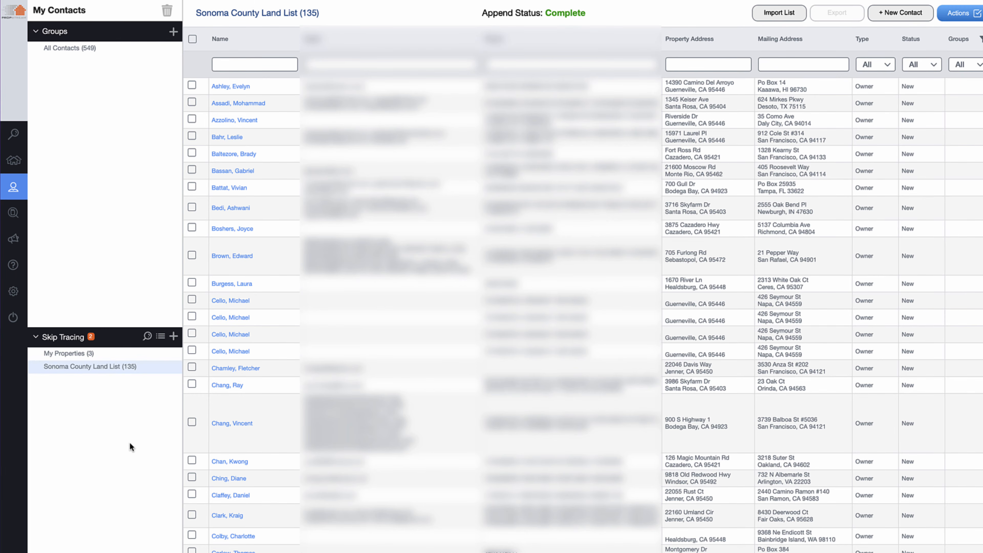
{"action": "scroll", "coordinate": [232, 463], "scroll_direction": "down", "scroll_amount": 20}
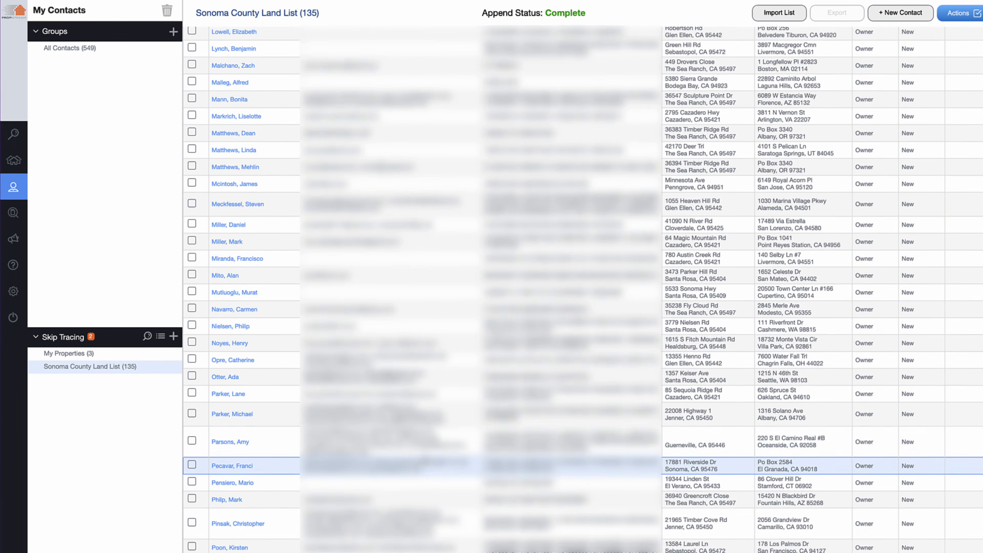
{"action": "scroll", "coordinate": [427, 466], "scroll_direction": "up", "scroll_amount": 20}
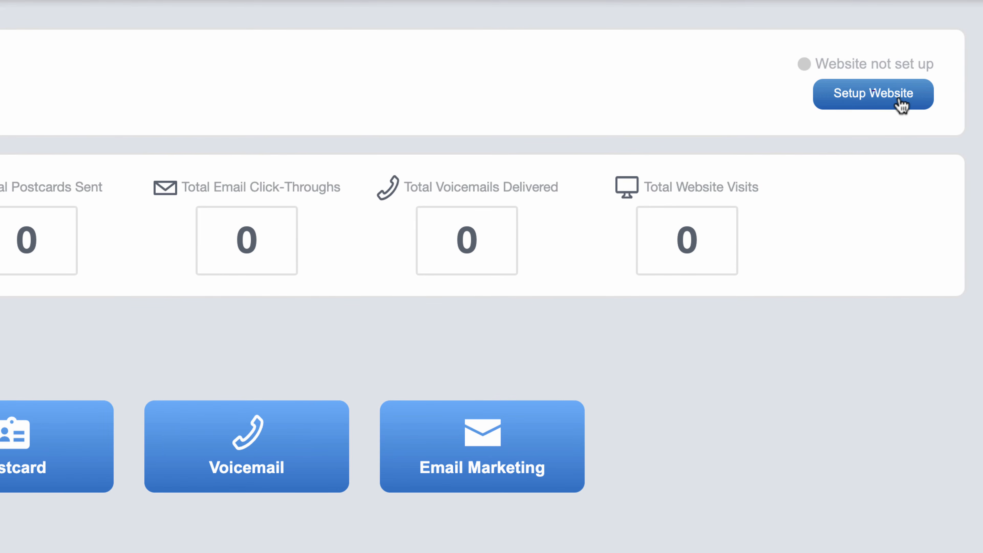
Set up a campaign website named sellsonoma, starting from the pre-defined website Template 1
{"action": "left_click", "coordinate": [899, 100]}
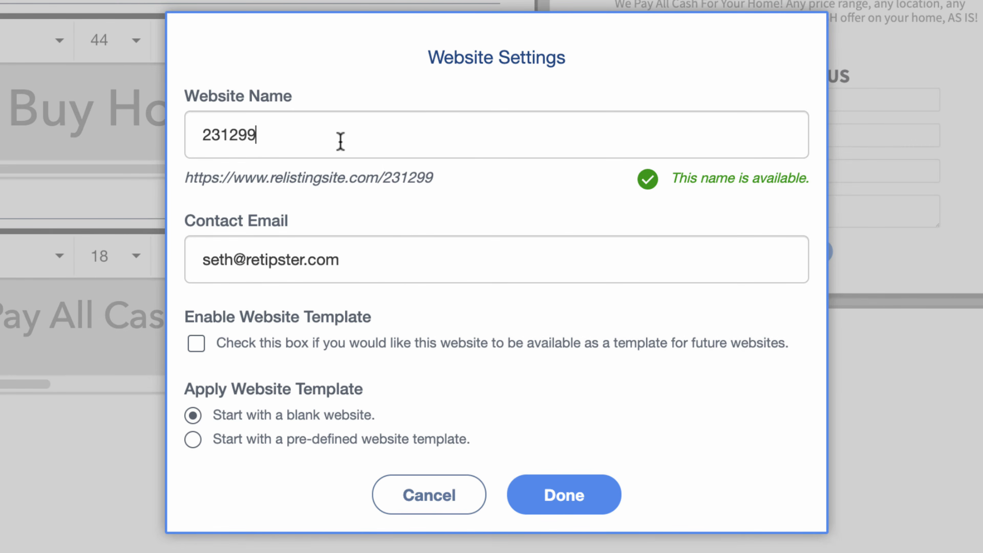
{"action": "left_click_drag", "start_coordinate": [340, 140], "coordinate": [164, 143]}
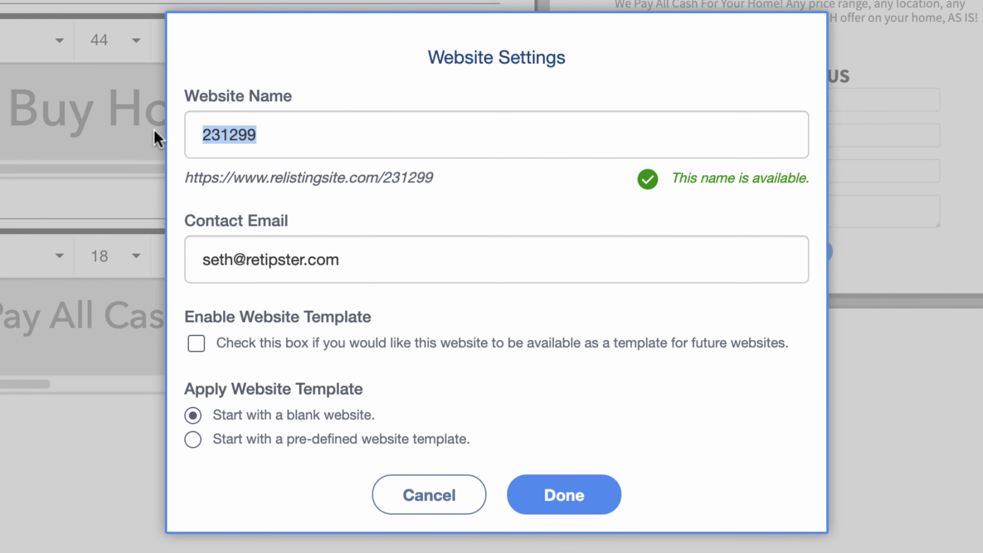
{"action": "type", "text": "sonoma"}
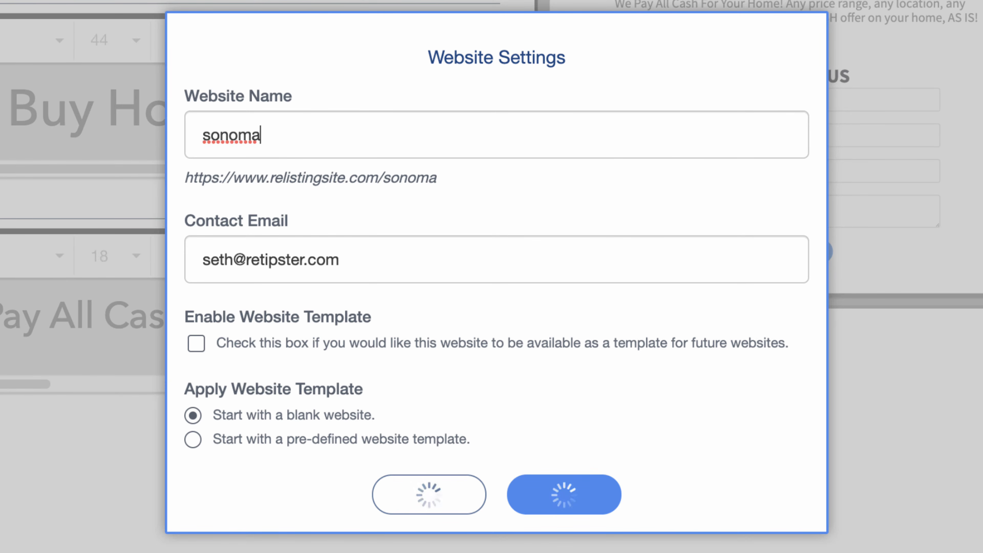
{"action": "key", "text": "BackSpace"}
{"action": "key", "text": "BackSpace"}
{"action": "key", "text": "BackSpace"}
{"action": "key", "text": "BackSpace"}
{"action": "key", "text": "BackSpace"}
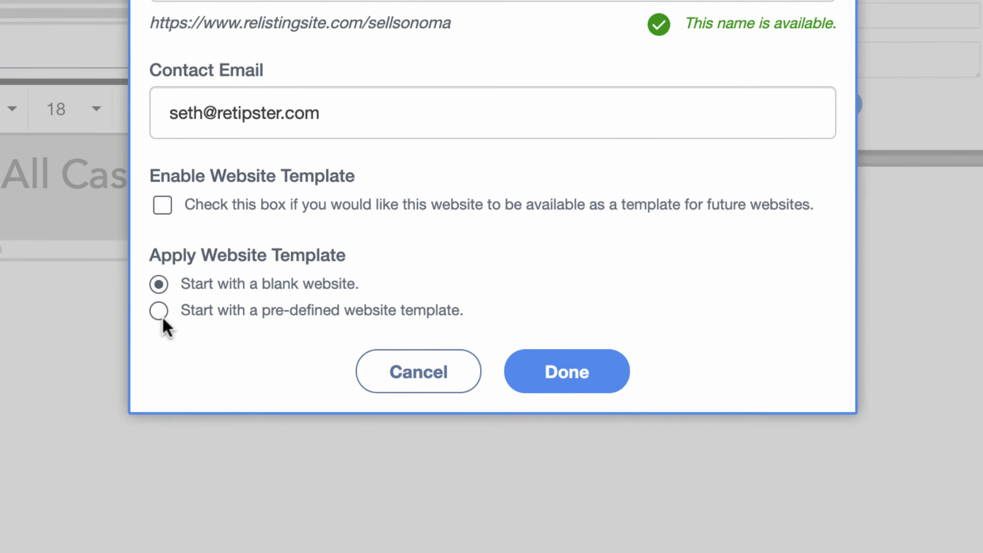
{"action": "left_click", "coordinate": [158, 312]}
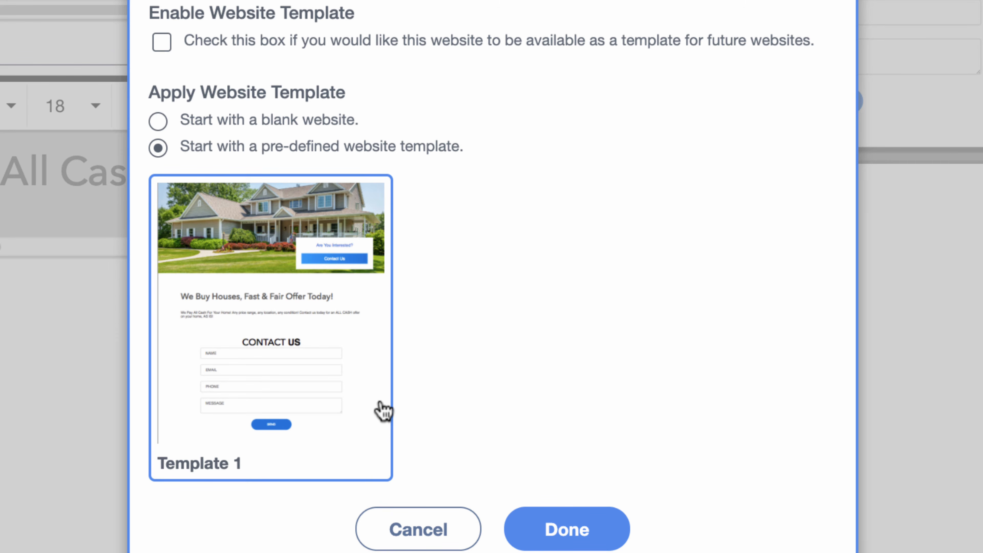
{"action": "left_click", "coordinate": [554, 540]}
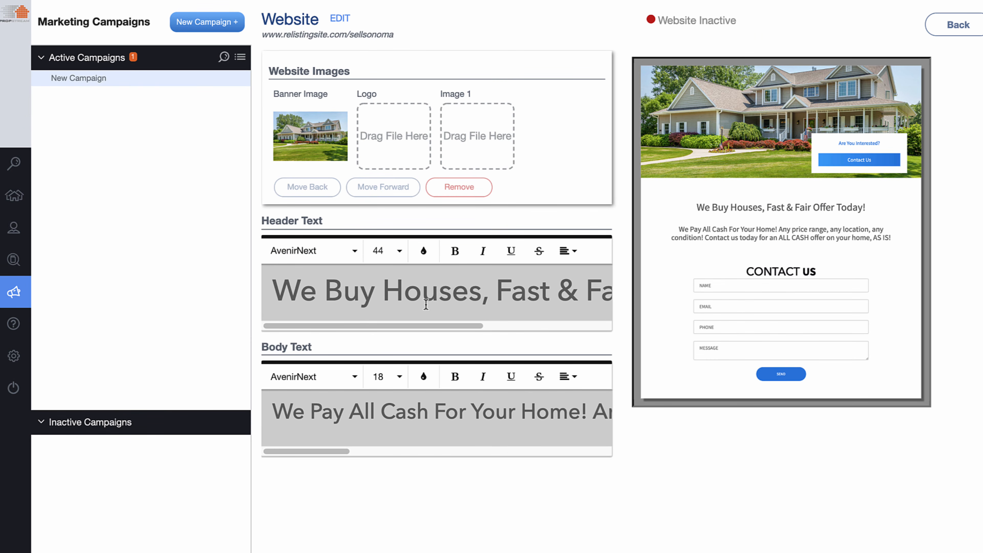
Reword the website header to "We Buy Land, Fast & Fair Offer Today!" and the body text to mention "Vacant Land" and "vacant lot"
{"action": "double_click", "coordinate": [426, 304]}
{"action": "type", "text": "Land"}
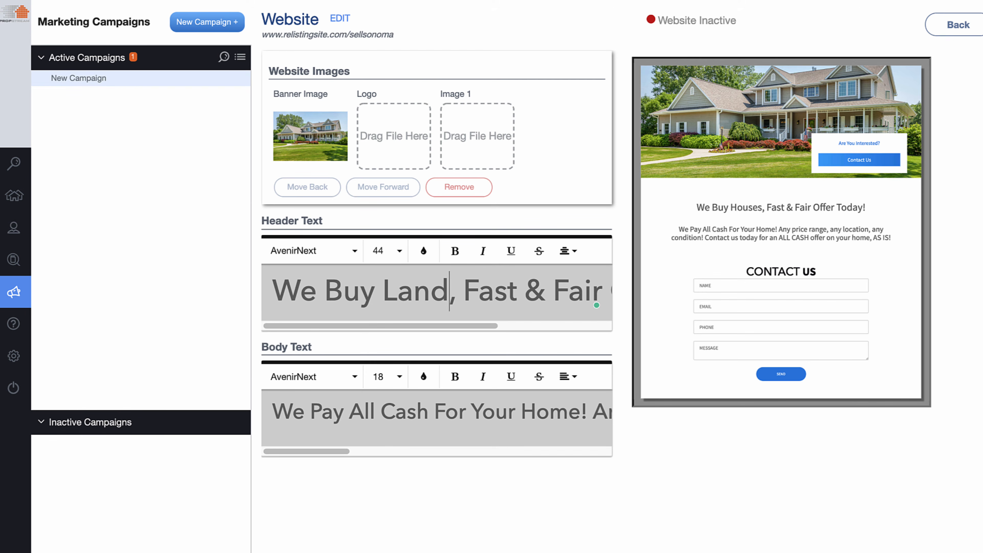
{"action": "double_click", "coordinate": [553, 412]}
{"action": "type", "text": "Va"}
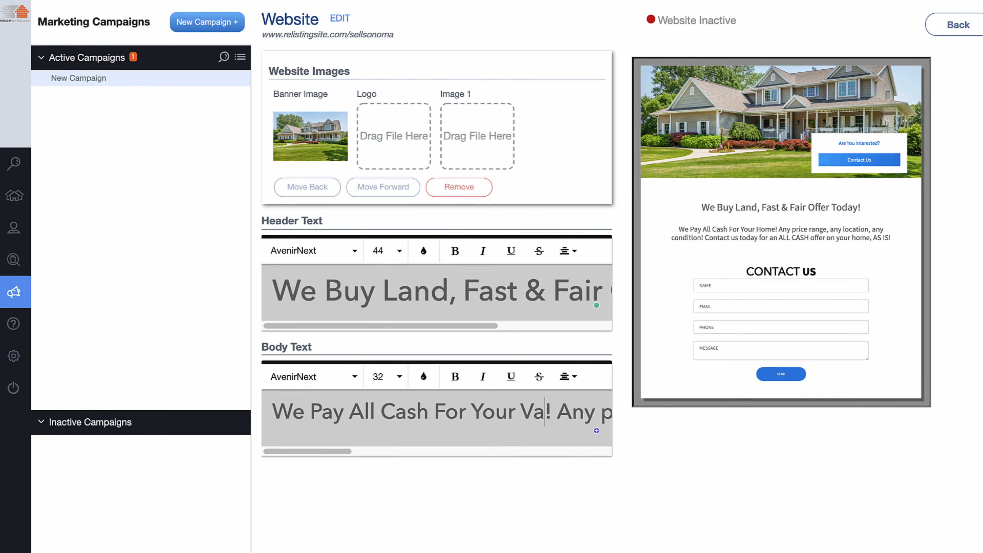
{"action": "type", "text": "cant Land"}
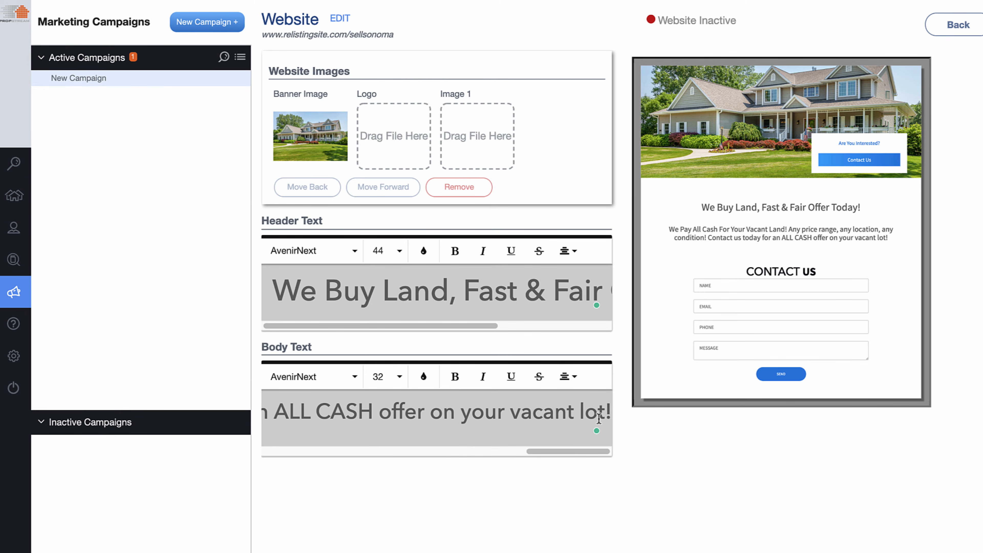
Replace the website's house banner with an open-field photo from Downloads, and go to the contact form on the finished page
{"action": "mouse_move", "coordinate": [377, 164]}
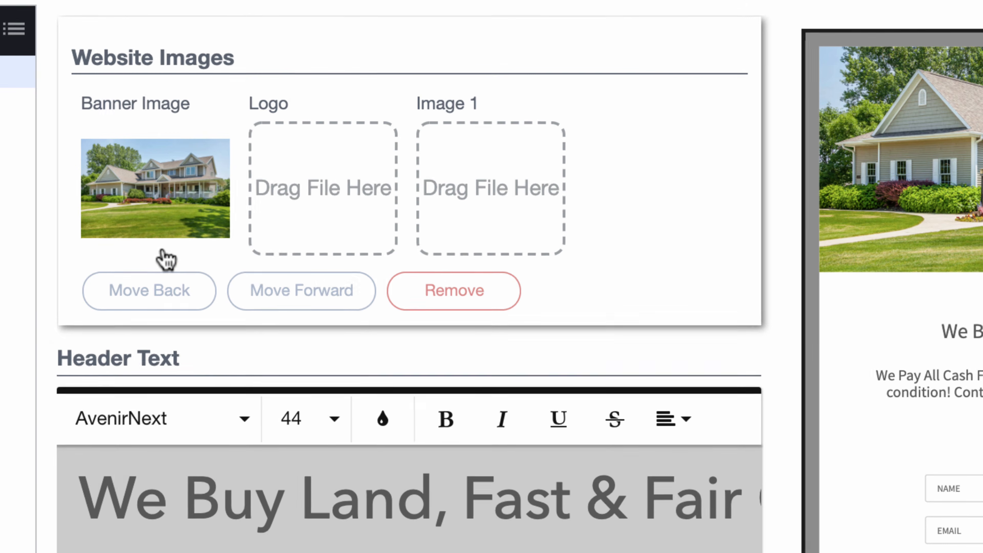
{"action": "left_click", "coordinate": [187, 204]}
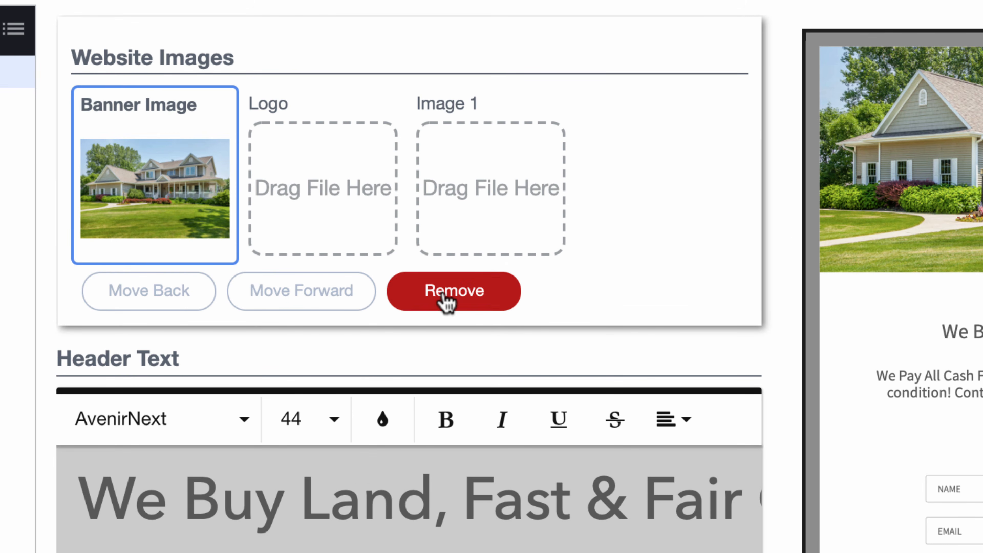
{"action": "left_click", "coordinate": [445, 299]}
{"action": "left_click", "coordinate": [182, 201]}
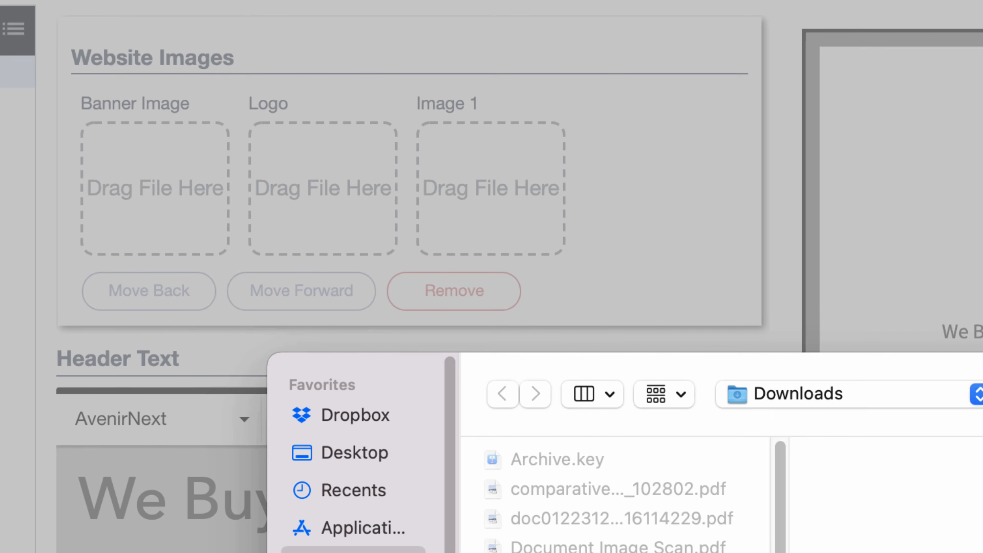
{"action": "left_click", "coordinate": [582, 544]}
{"action": "key", "text": "Return"}
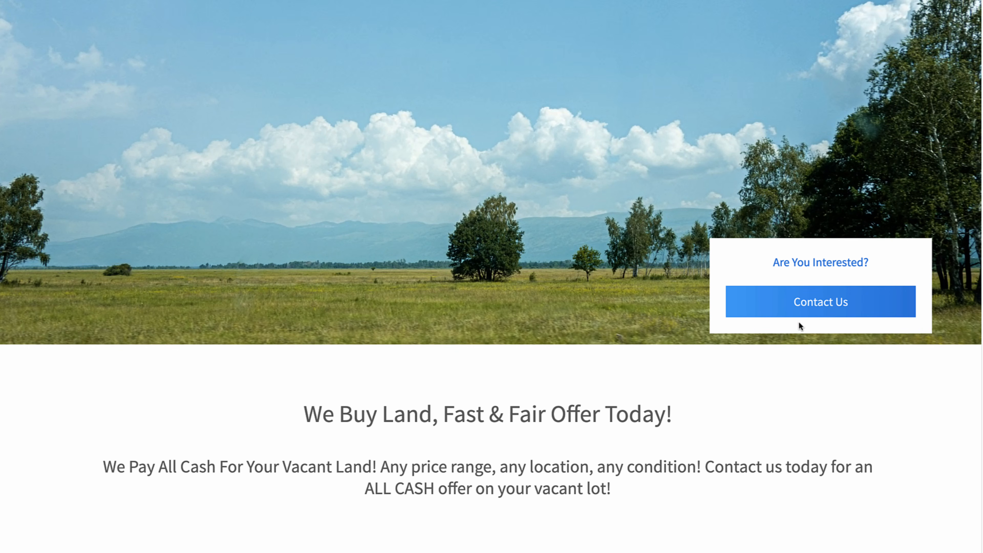
{"action": "left_click", "coordinate": [814, 302]}
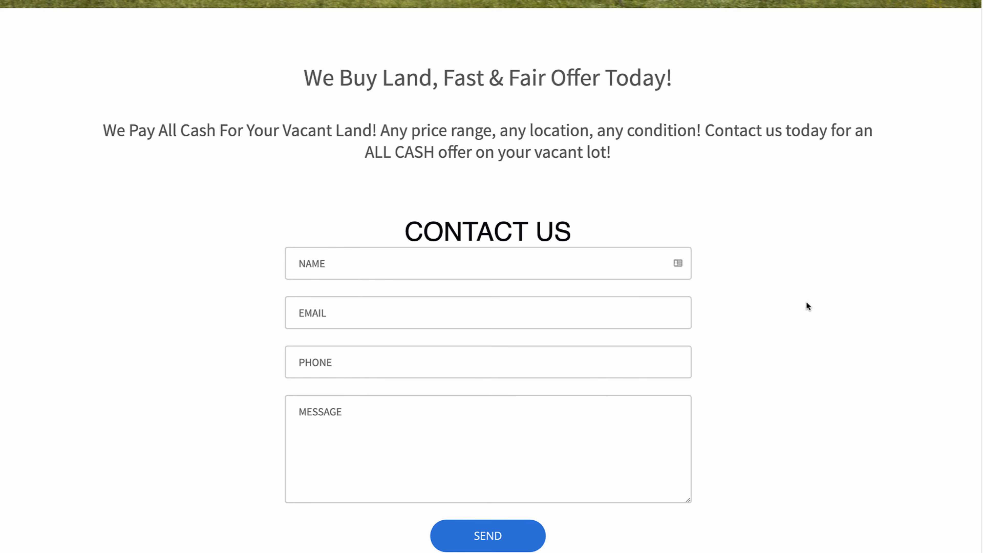